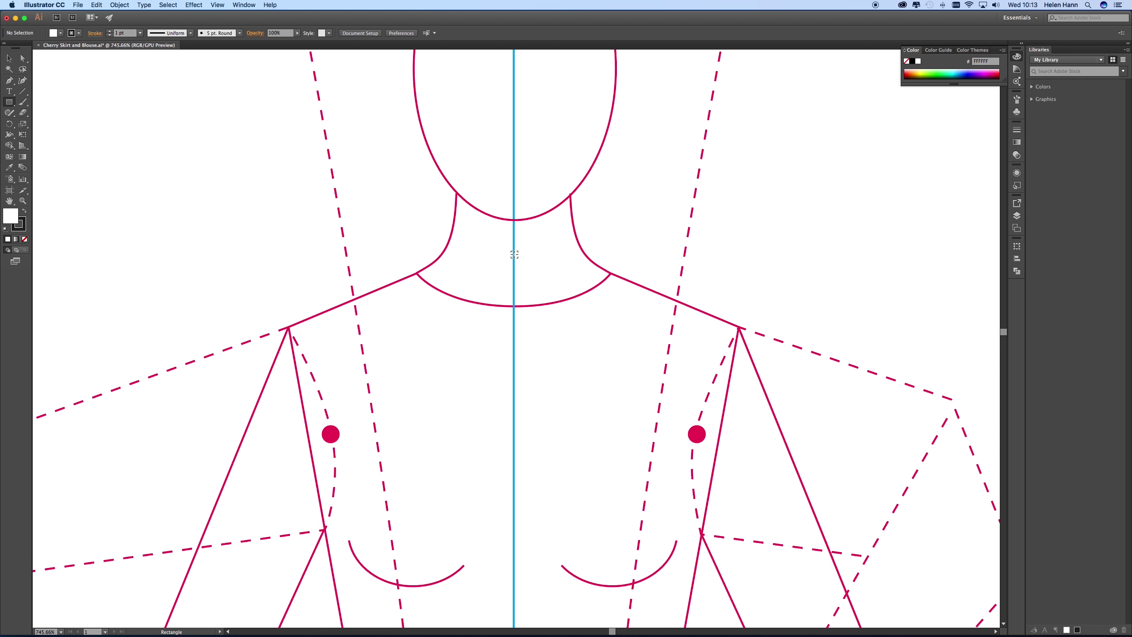
Draw a rectangle about 18.5 by 5.3 mm centred on the neck's centre line, and copy it to the clipboard.
{"action": "left_click_drag", "start_coordinate": [515, 257], "coordinate": [427, 231]}
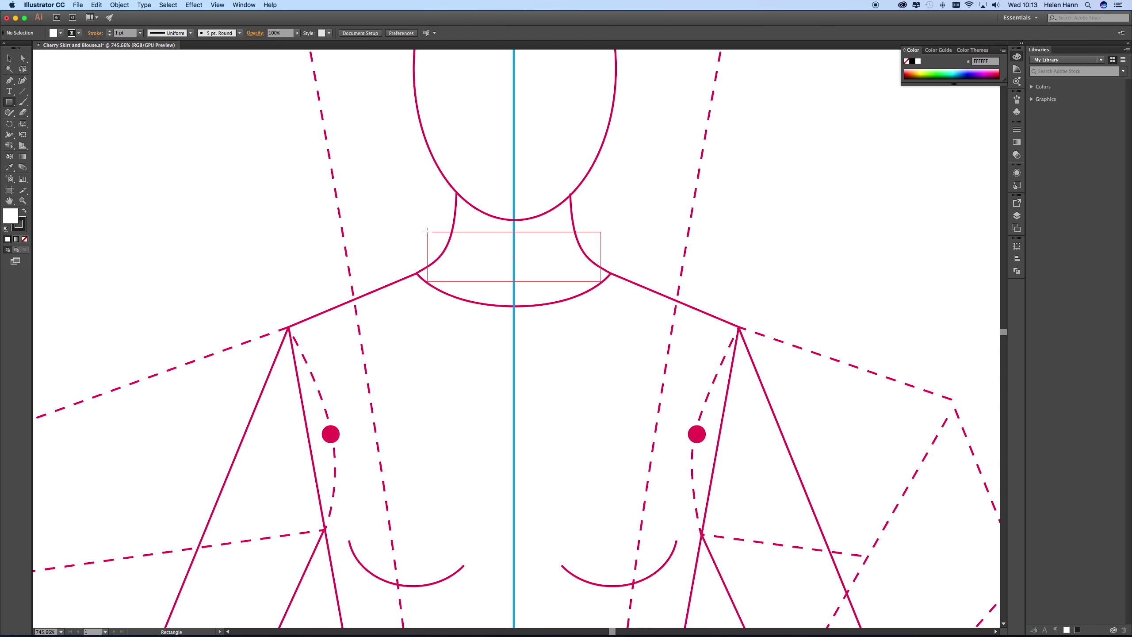
{"action": "left_click_drag", "start_coordinate": [427, 231], "coordinate": [427, 231]}
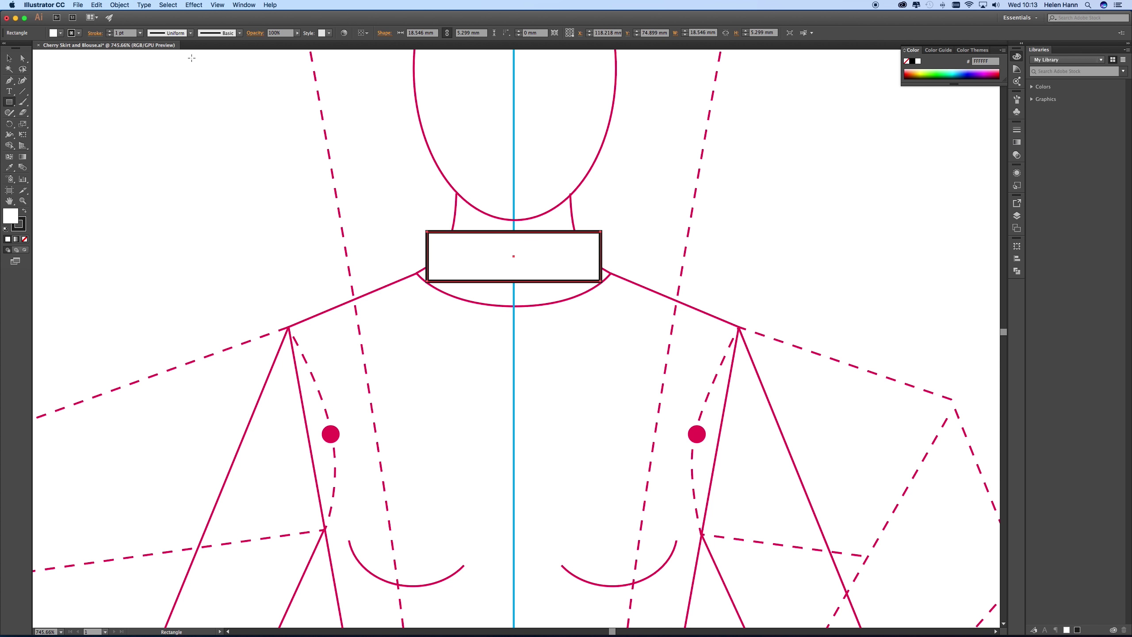
{"action": "left_click", "coordinate": [95, 5]}
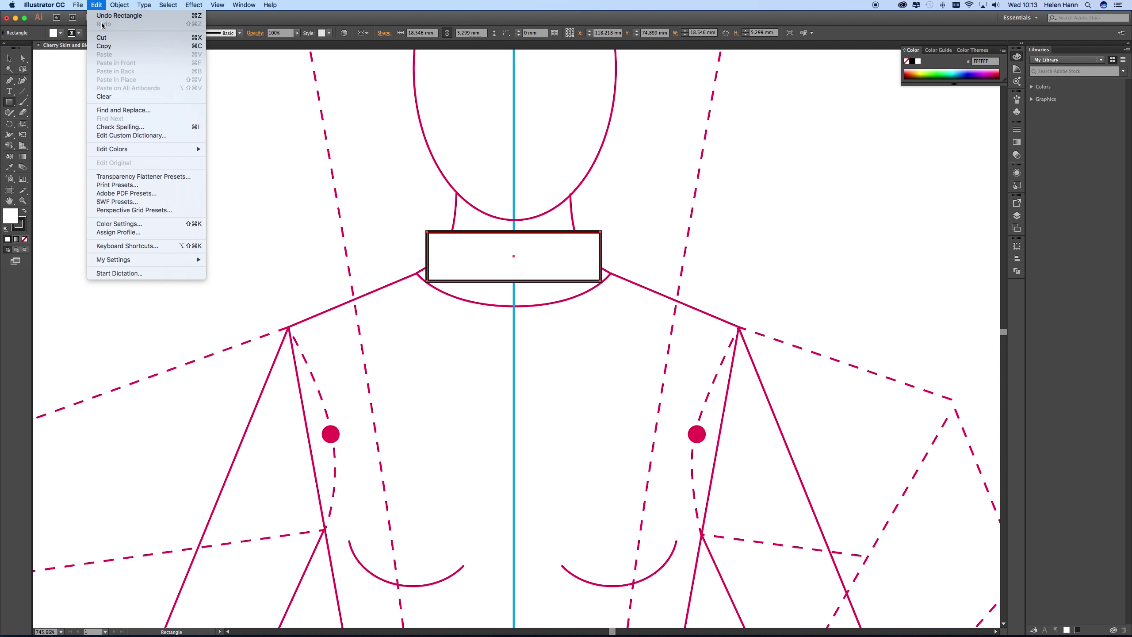
{"action": "left_click", "coordinate": [107, 47]}
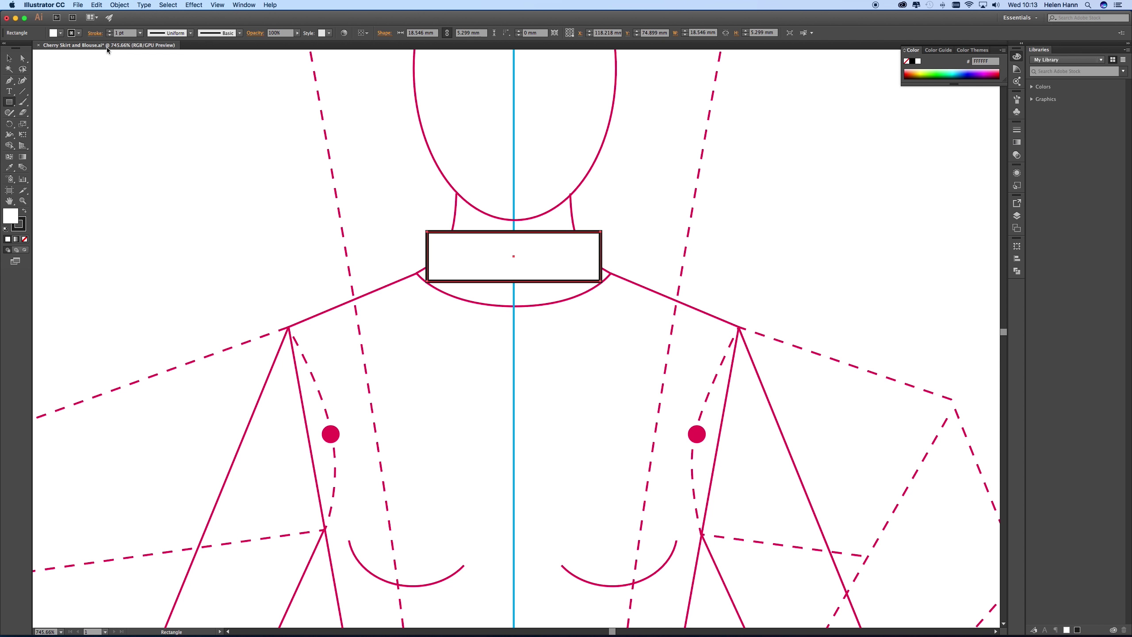
Draw a closed four-point collar flap about 11.7 by 12.3 mm with the Pen tool, from the centre front neck to the rectangle's upper-left corner.
{"action": "left_click", "coordinate": [10, 82]}
{"action": "left_click", "coordinate": [11, 84]}
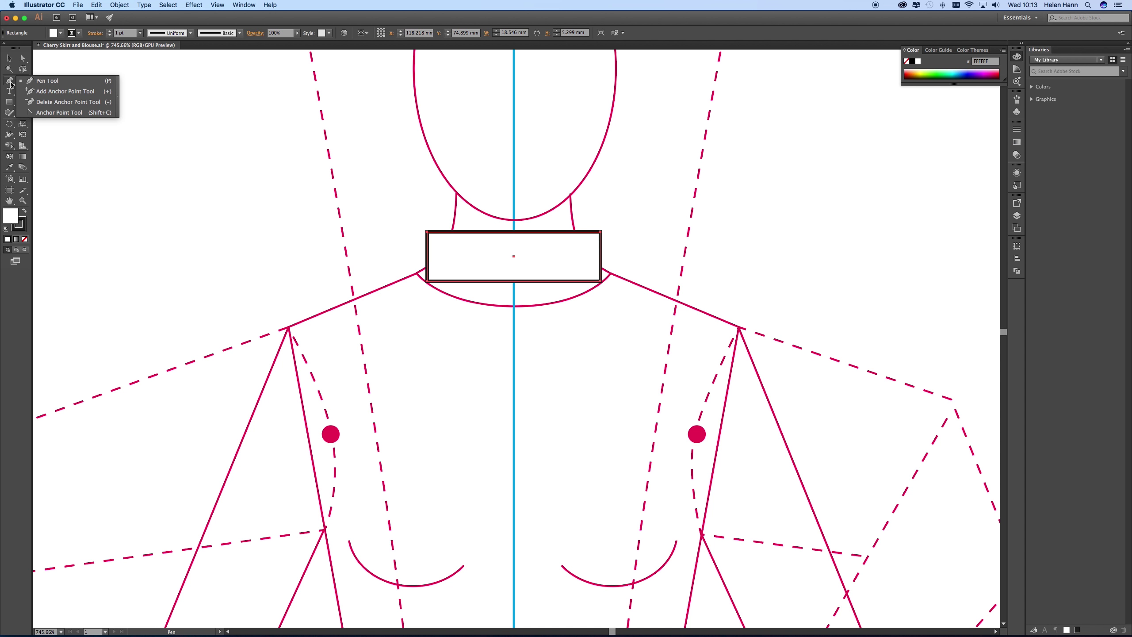
{"action": "left_click", "coordinate": [111, 86]}
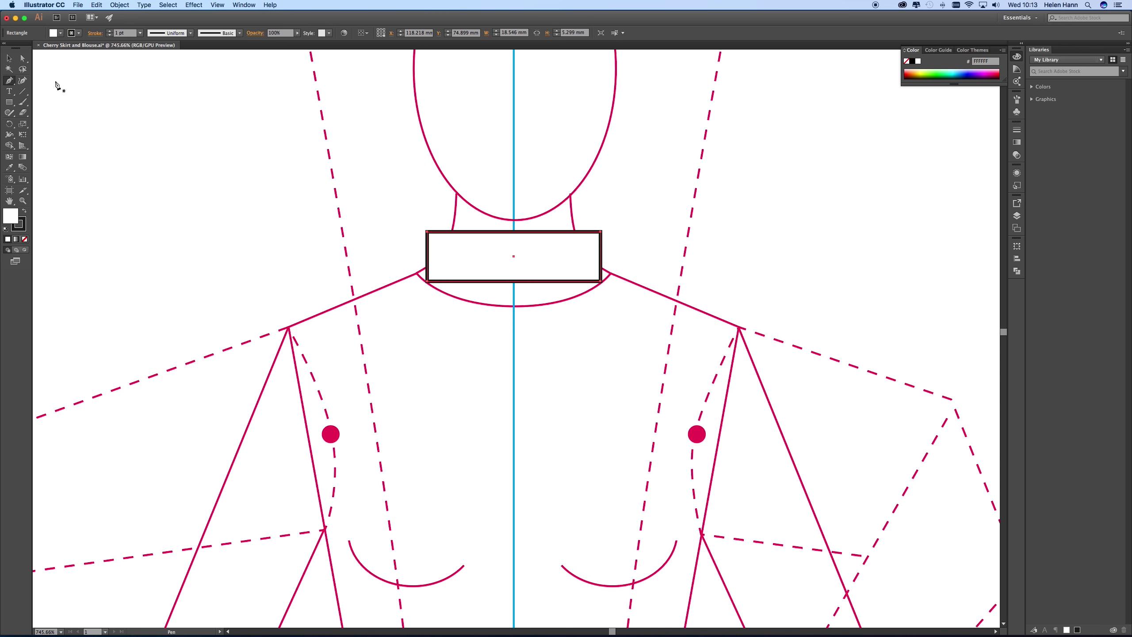
{"action": "left_click", "coordinate": [514, 307]}
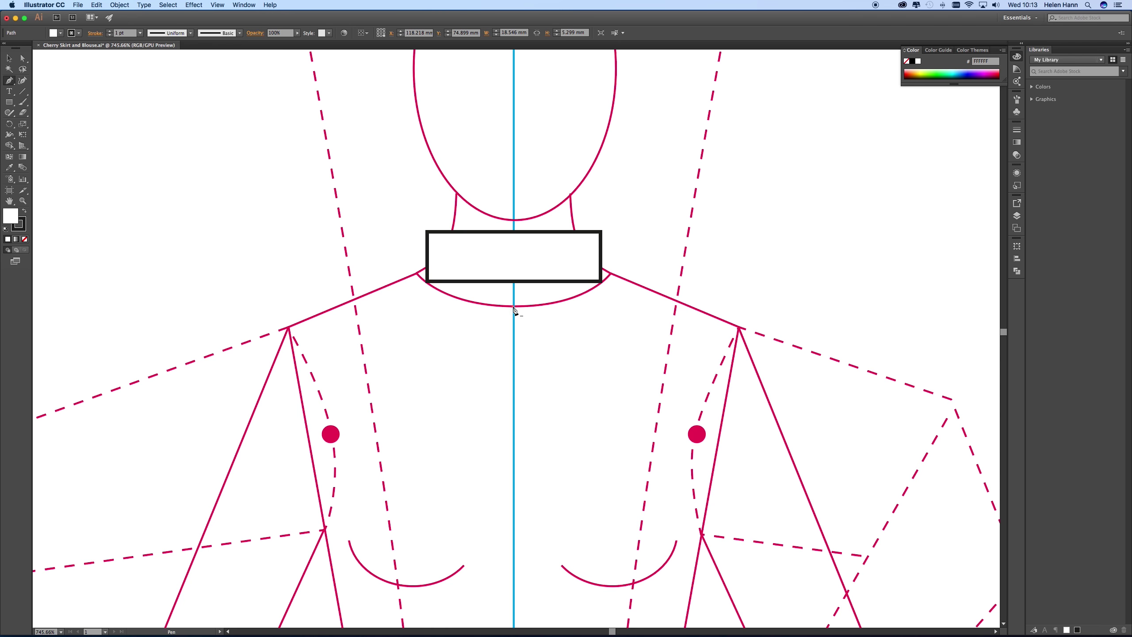
{"action": "left_click", "coordinate": [427, 232]}
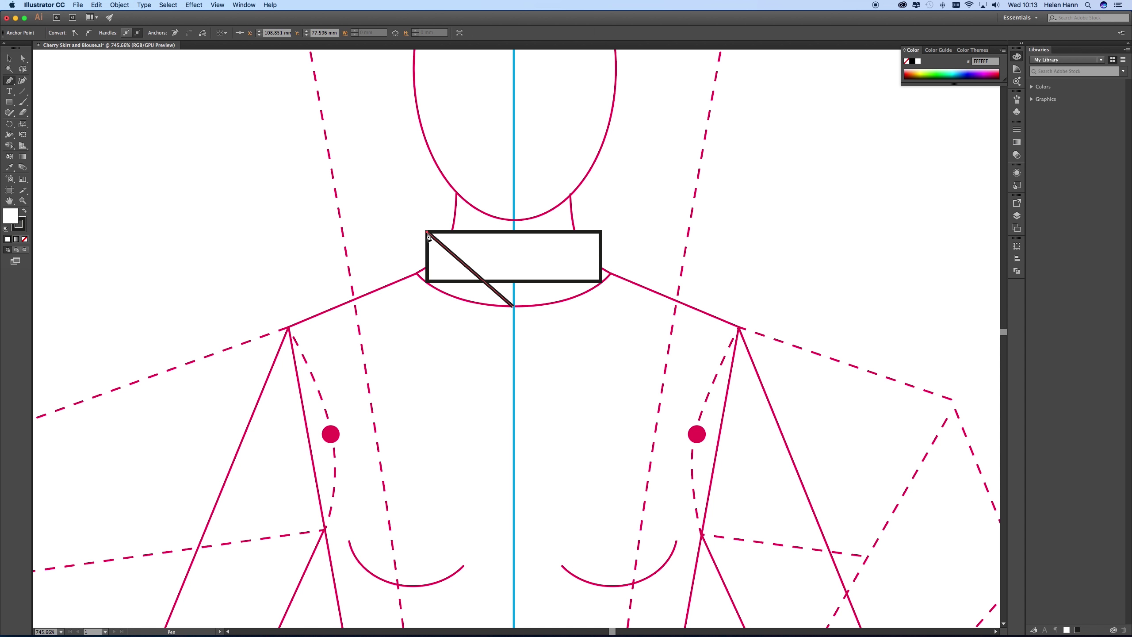
{"action": "left_click", "coordinate": [404, 278]}
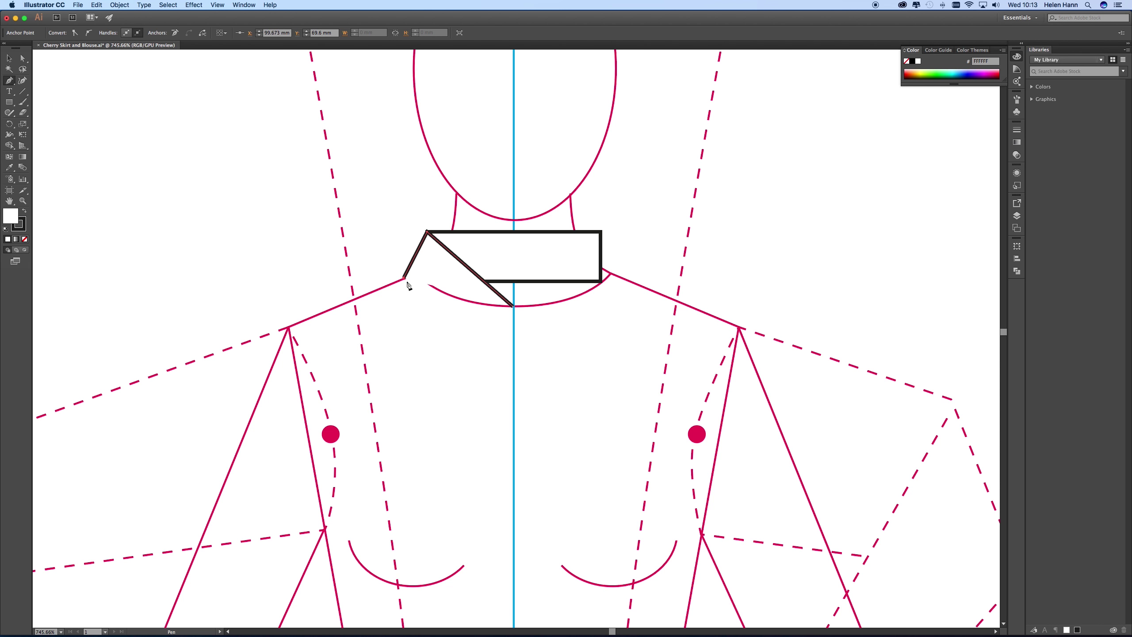
{"action": "left_click", "coordinate": [464, 347]}
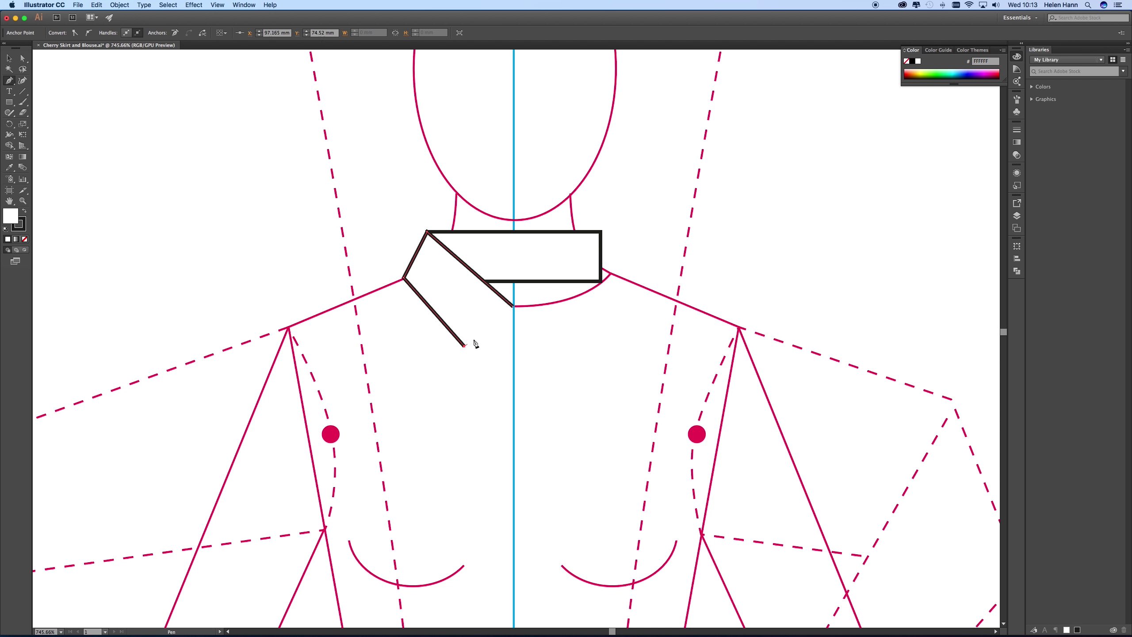
{"action": "left_click", "coordinate": [513, 308]}
{"action": "left_click", "coordinate": [9, 58]}
{"action": "left_click", "coordinate": [144, 138]}
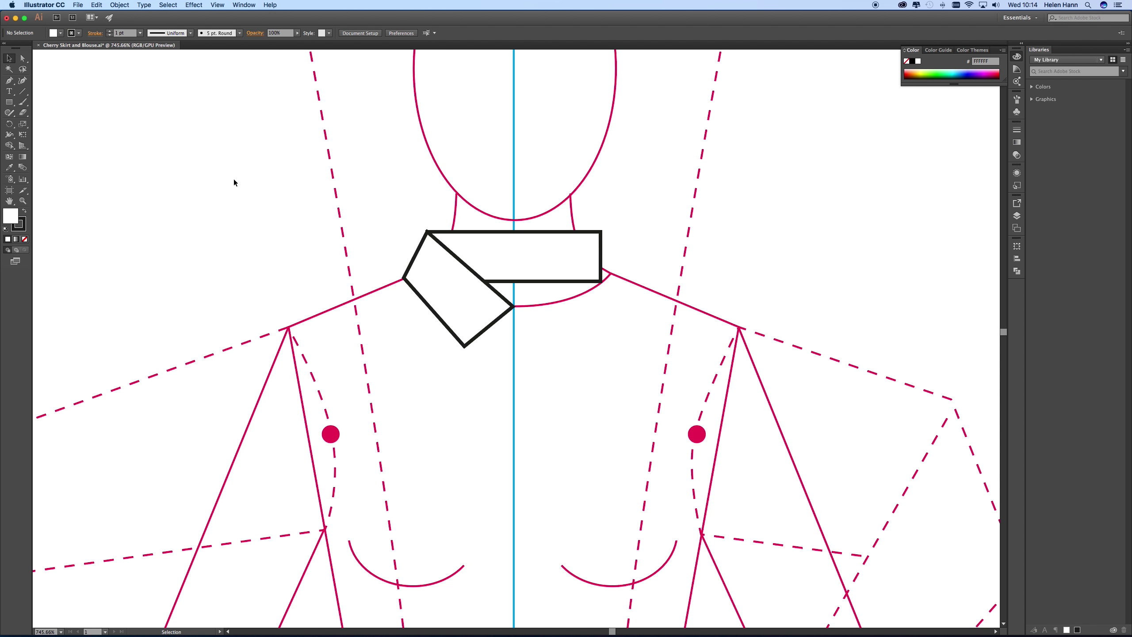
Reflect a copy of the collar flap across the vertical axis through its centre-front point.
{"action": "left_click", "coordinate": [441, 285]}
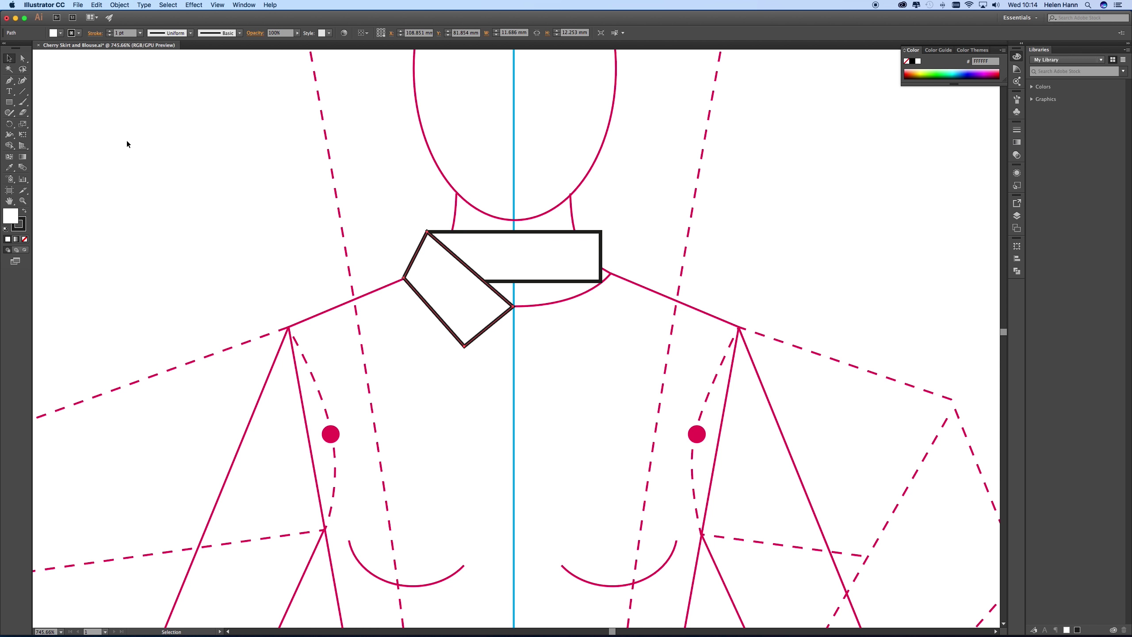
{"action": "left_click", "coordinate": [9, 128]}
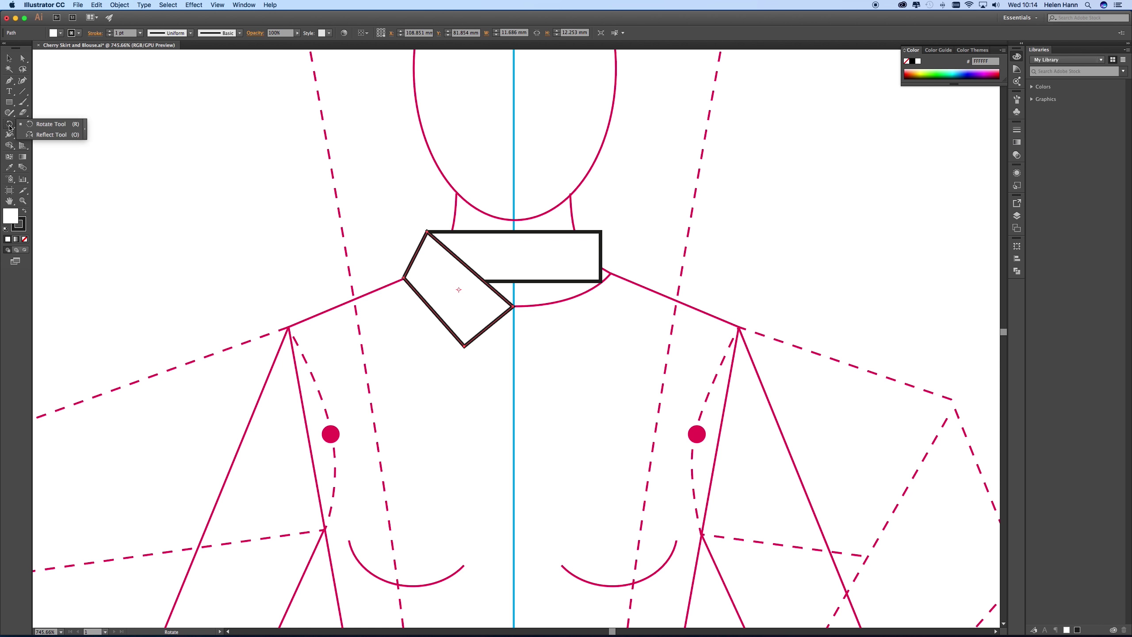
{"action": "left_click", "coordinate": [41, 136]}
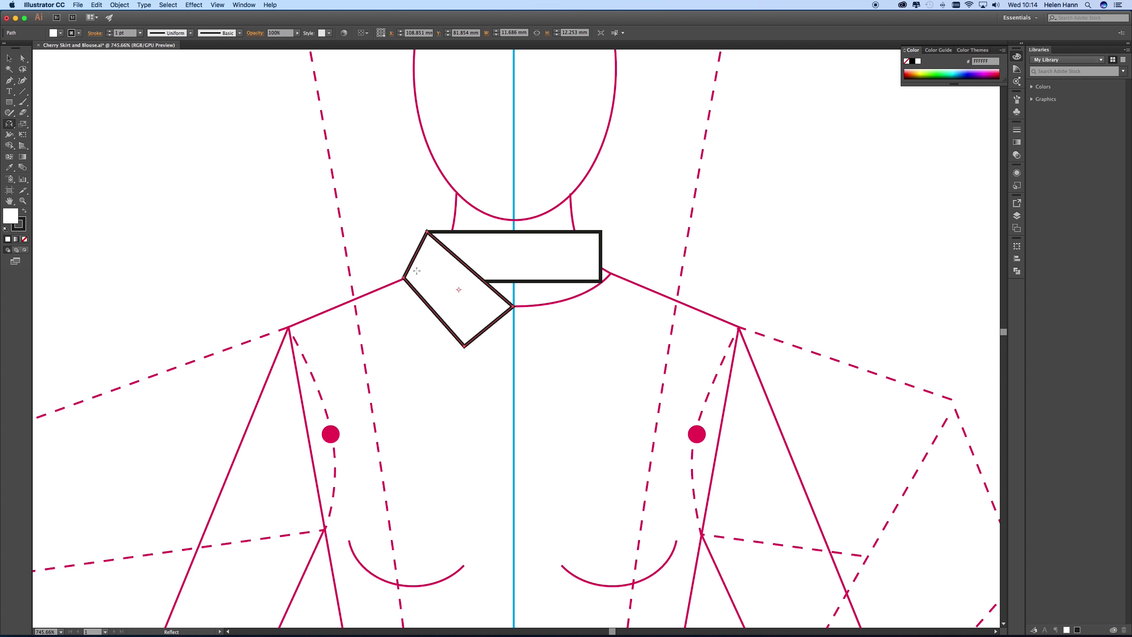
{"action": "left_click", "coordinate": [513, 307], "text": "alt"}
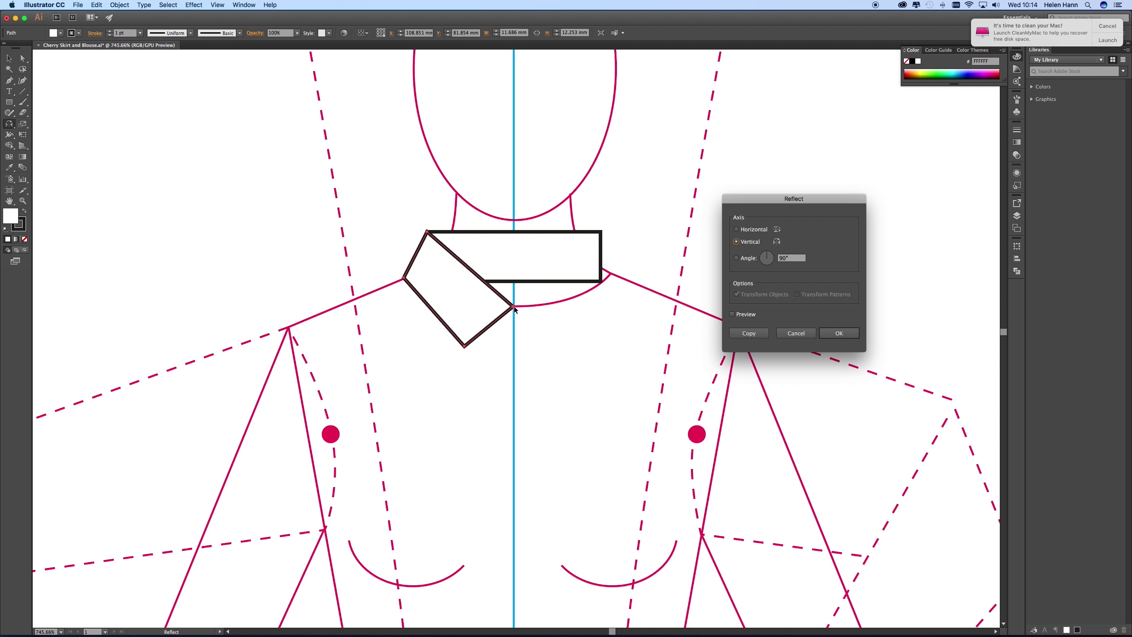
{"action": "left_click", "coordinate": [741, 319]}
{"action": "left_click", "coordinate": [741, 333]}
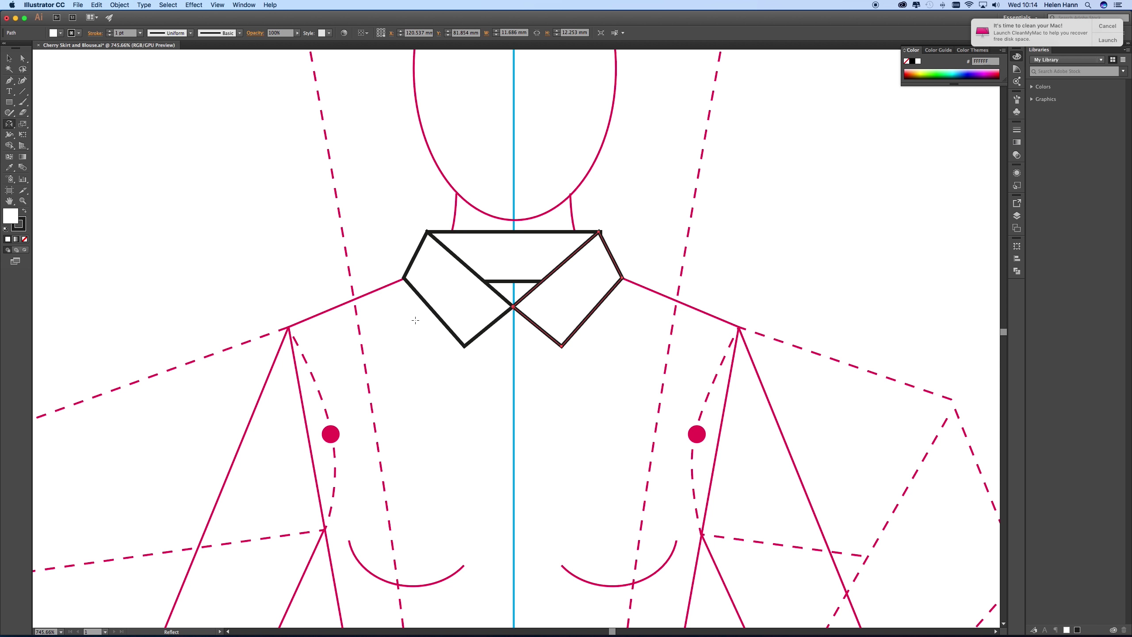
Give the rectangle and both collar flaps a round cap and round join on their strokes.
{"action": "key", "text": "v"}
{"action": "left_click_drag", "start_coordinate": [393, 215], "coordinate": [645, 366]}
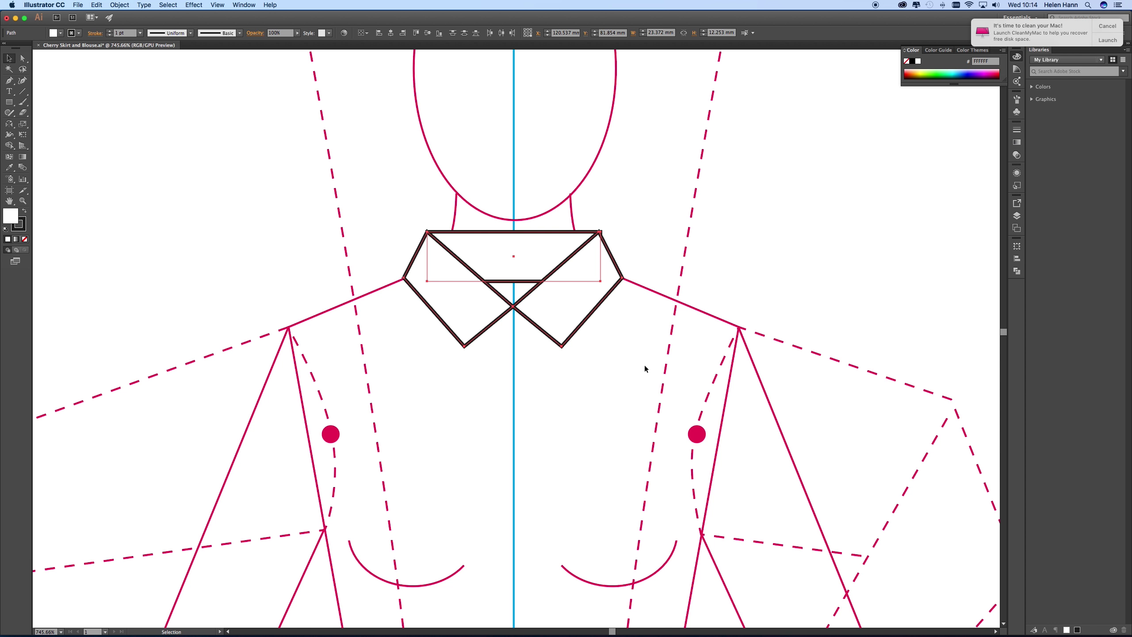
{"action": "left_click", "coordinate": [1016, 131]}
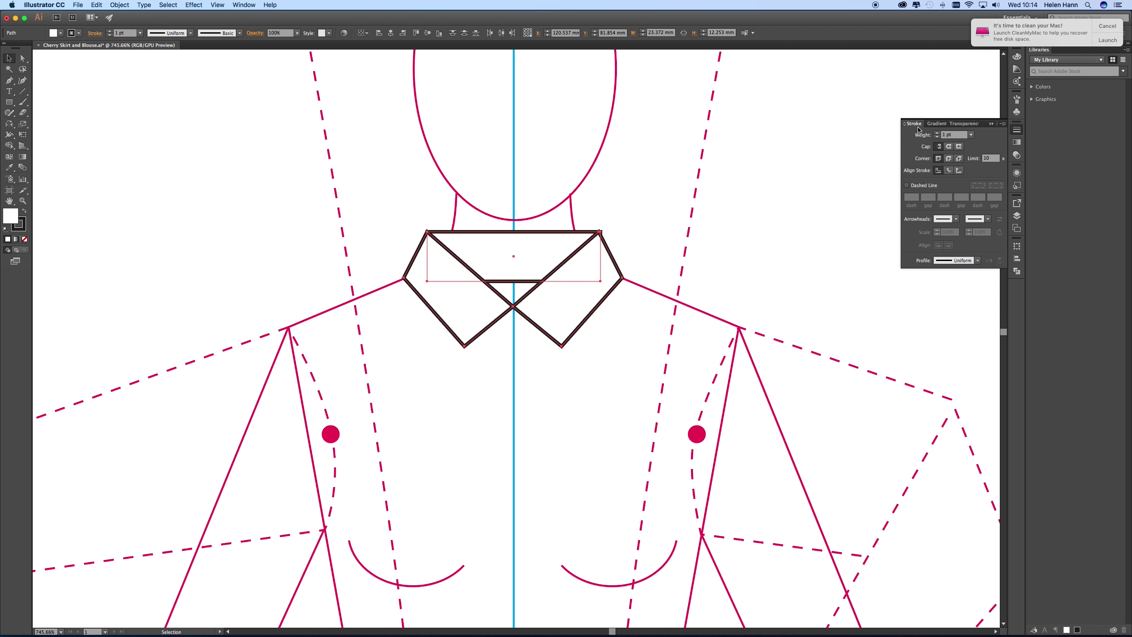
{"action": "left_click", "coordinate": [947, 148]}
{"action": "left_click", "coordinate": [948, 159]}
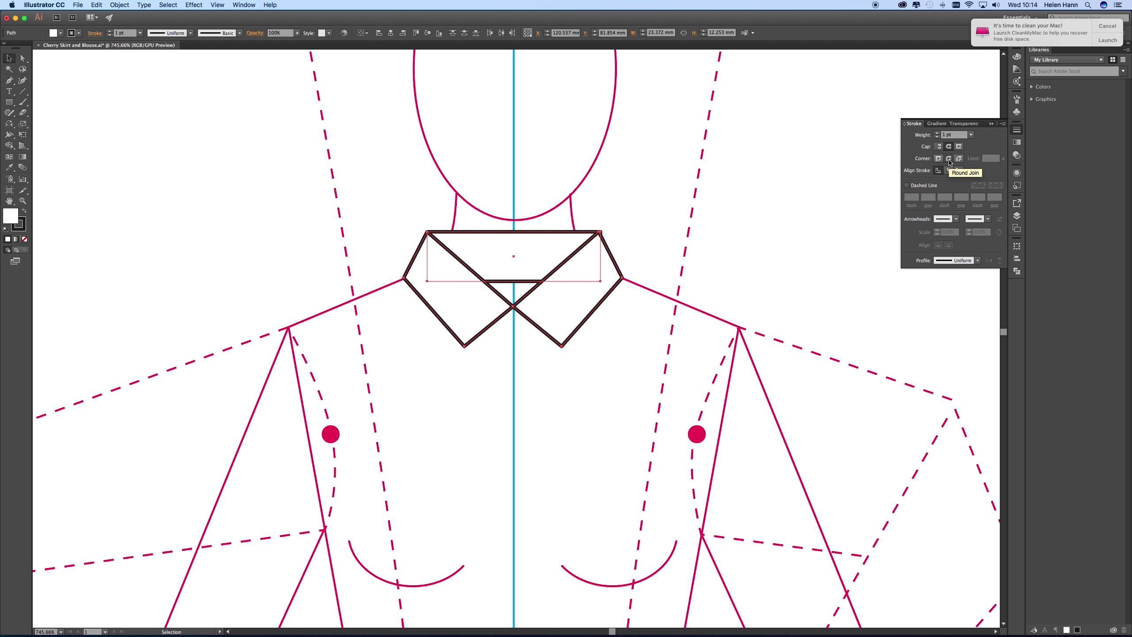
{"action": "left_click", "coordinate": [831, 175]}
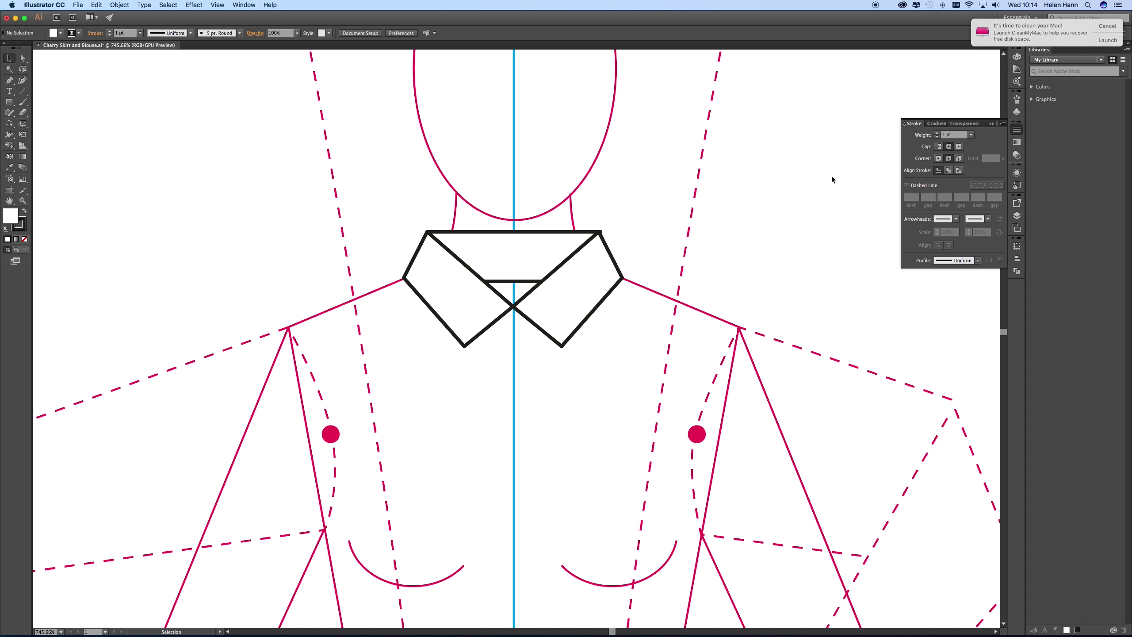
{"action": "left_click", "coordinate": [914, 122]}
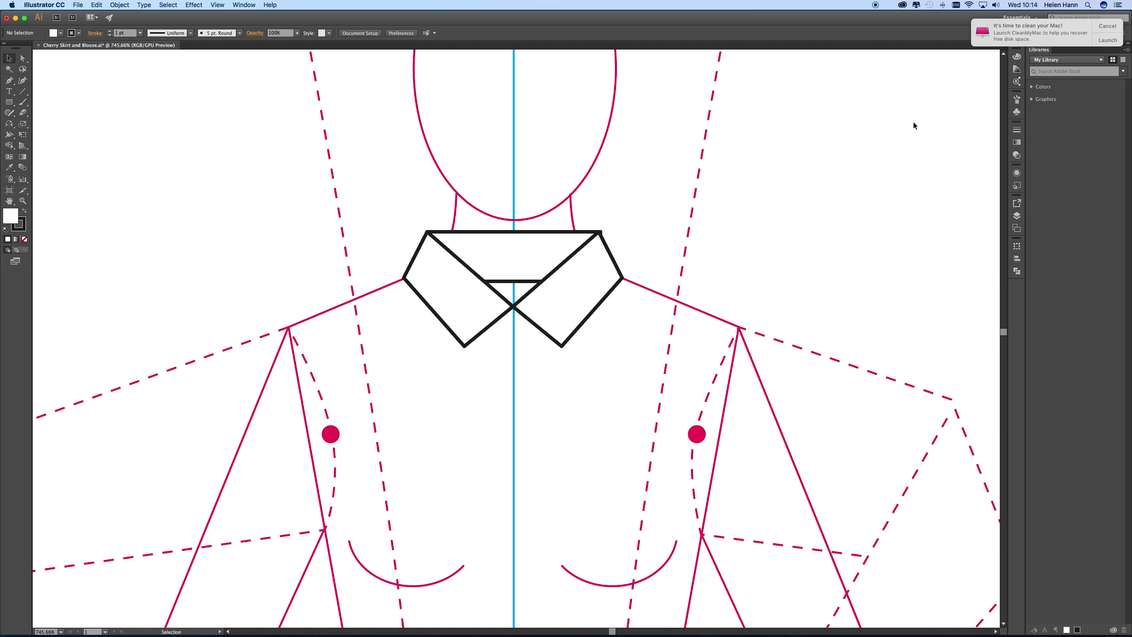
Unite the rectangle and both collar flaps into one shape with Pathfinder.
{"action": "left_click", "coordinate": [1016, 271]}
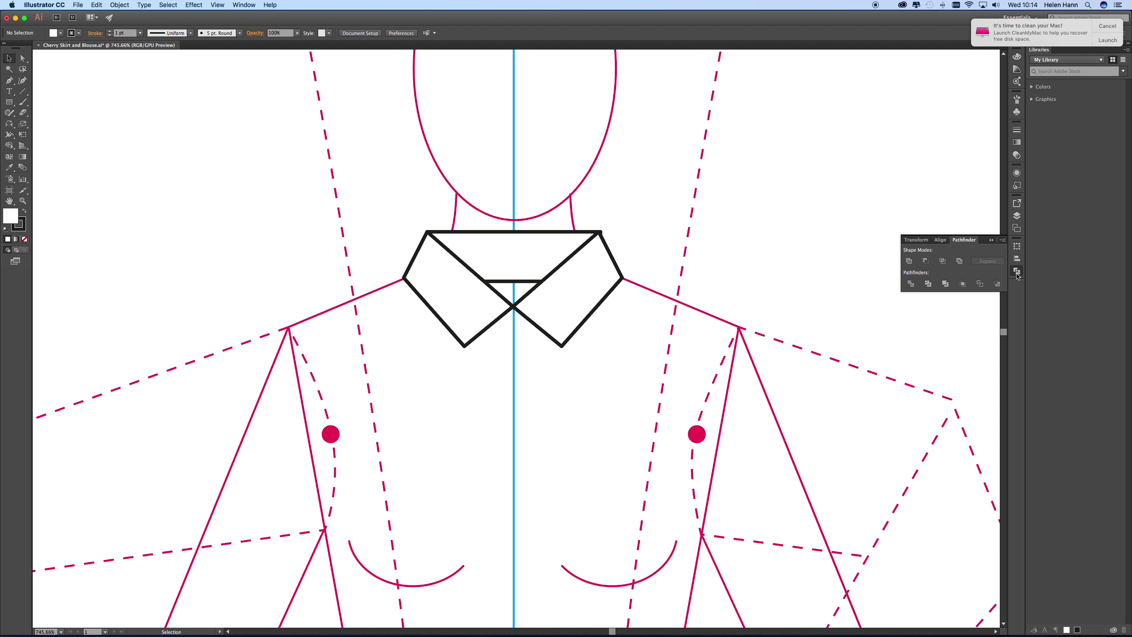
{"action": "left_click", "coordinate": [908, 261]}
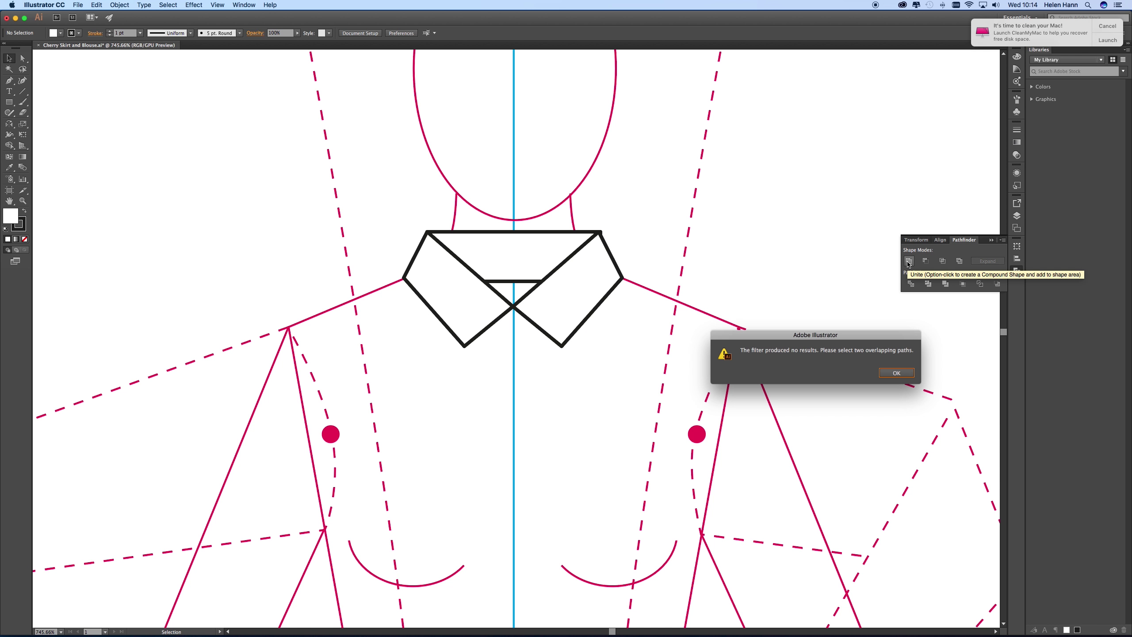
{"action": "left_click", "coordinate": [894, 374]}
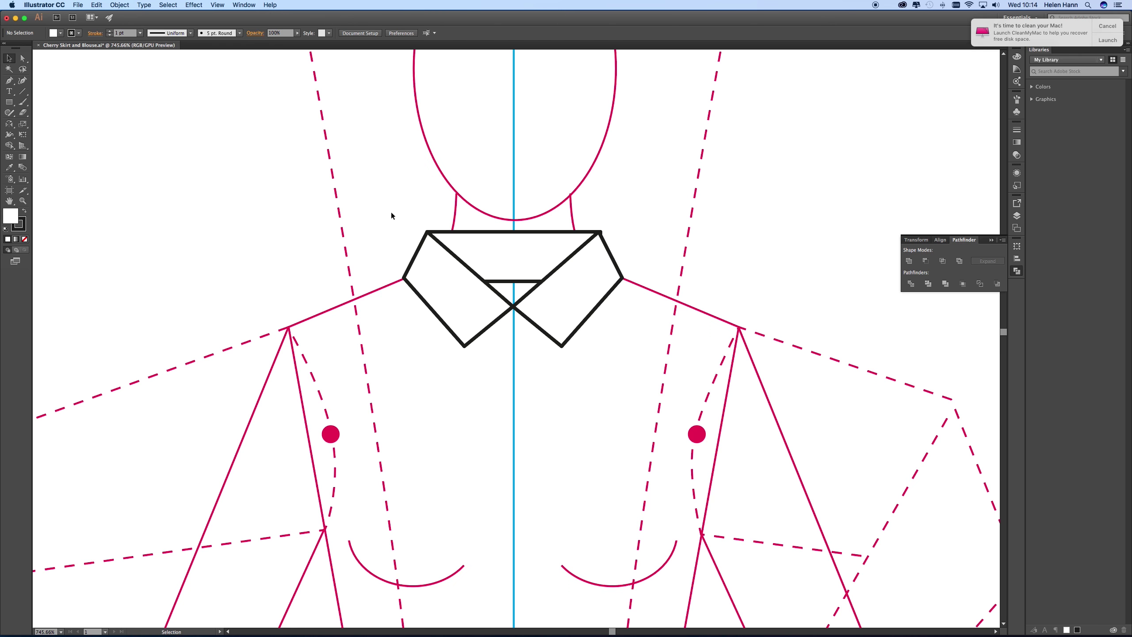
{"action": "left_click_drag", "start_coordinate": [391, 212], "coordinate": [648, 365]}
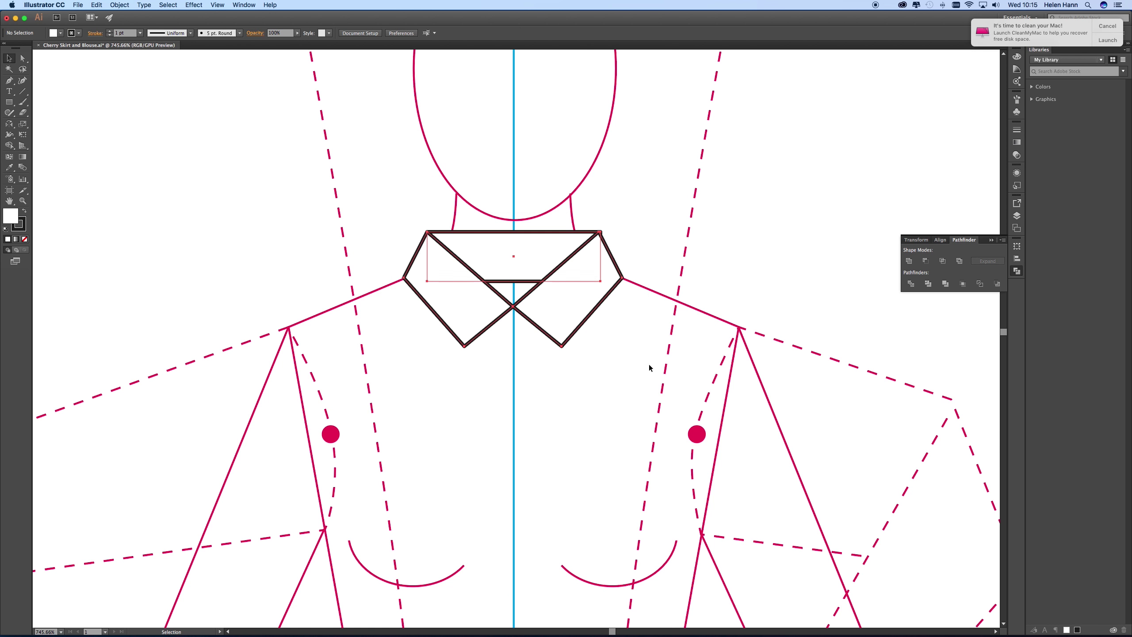
{"action": "left_click", "coordinate": [908, 262]}
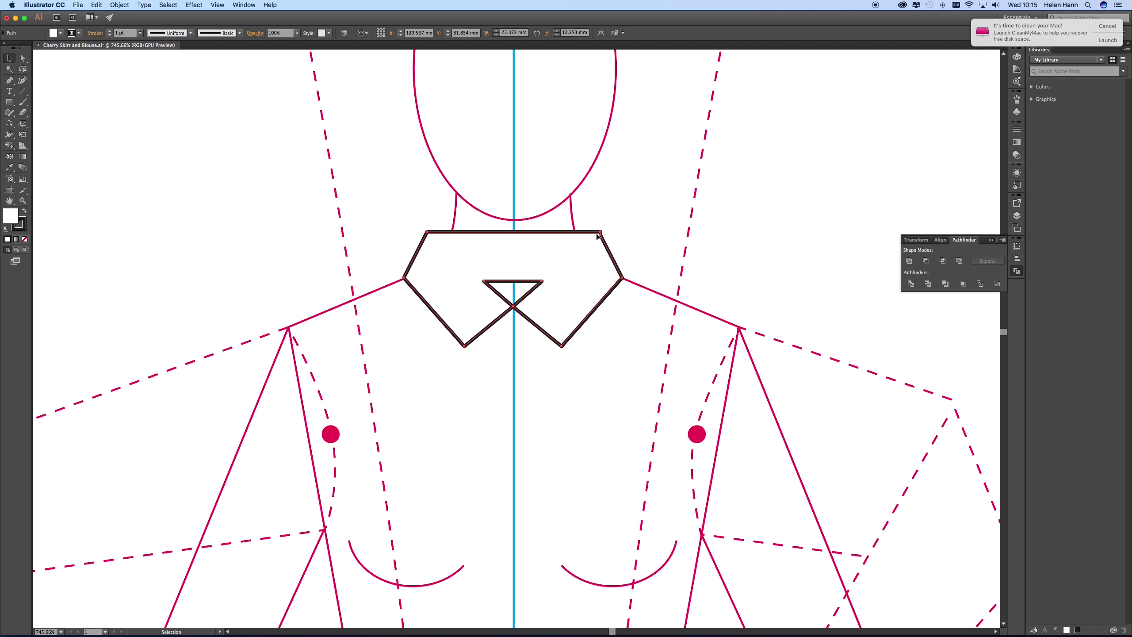
Delete the stray anchor point just below the united collar's upper-right corner.
{"action": "left_click", "coordinate": [22, 201]}
{"action": "left_click_drag", "start_coordinate": [600, 238], "coordinate": [694, 318]}
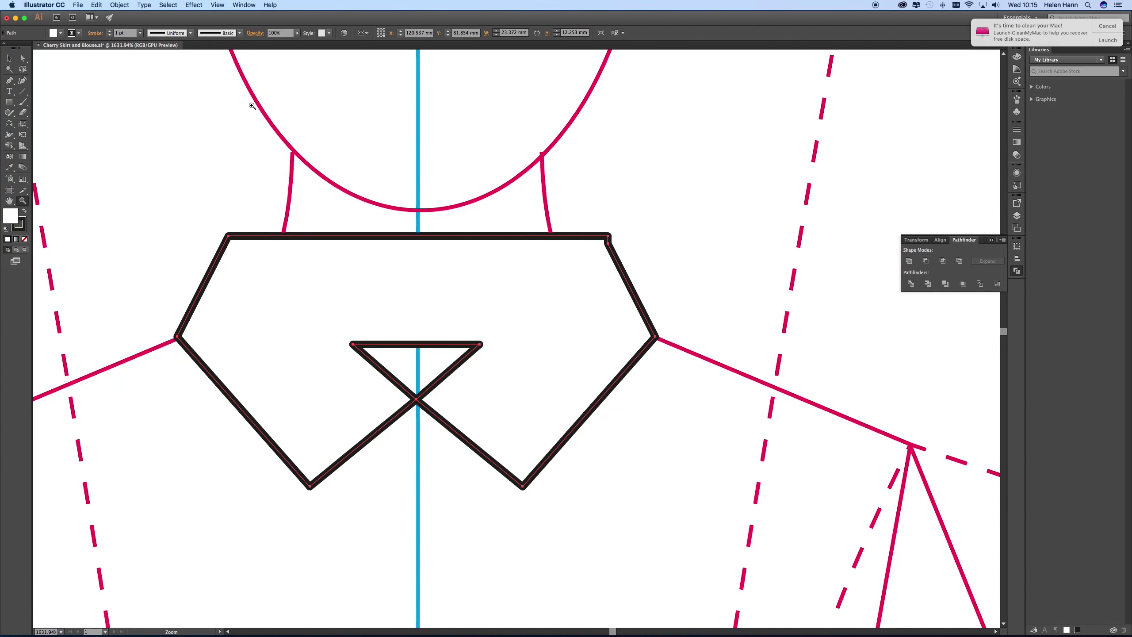
{"action": "left_click", "coordinate": [9, 82]}
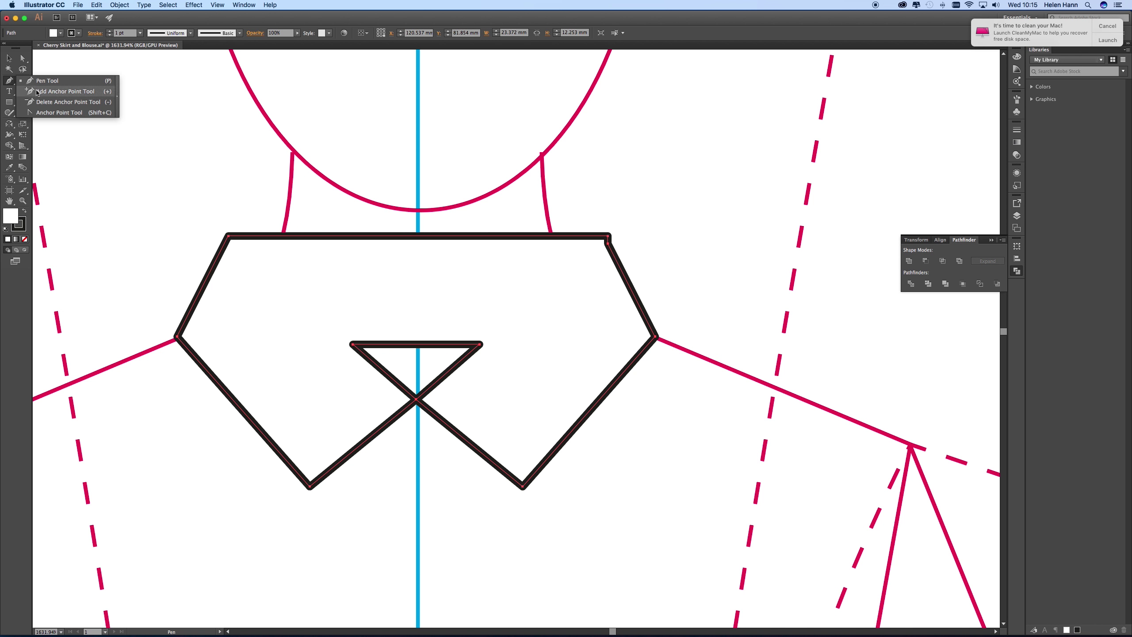
{"action": "left_click", "coordinate": [65, 102]}
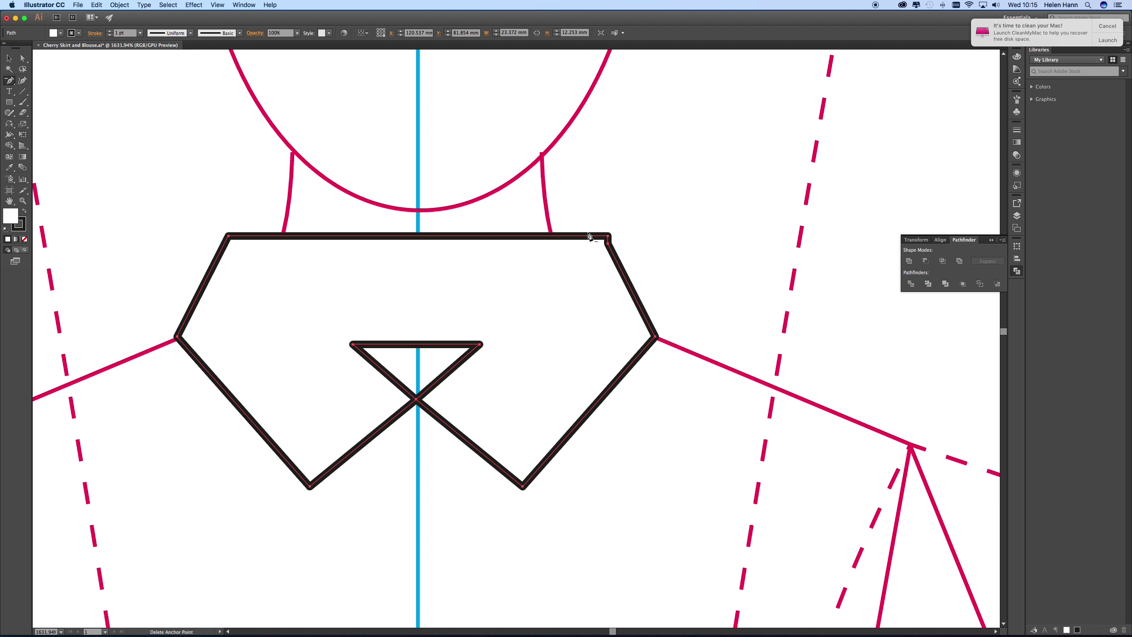
{"action": "left_click", "coordinate": [610, 249]}
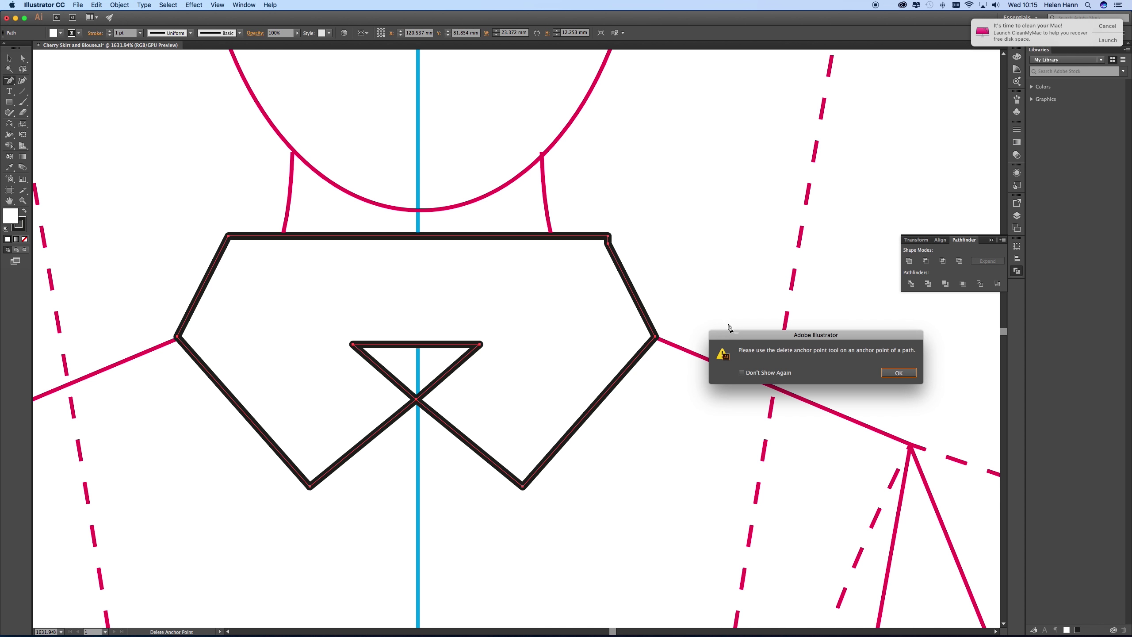
{"action": "left_click", "coordinate": [893, 377]}
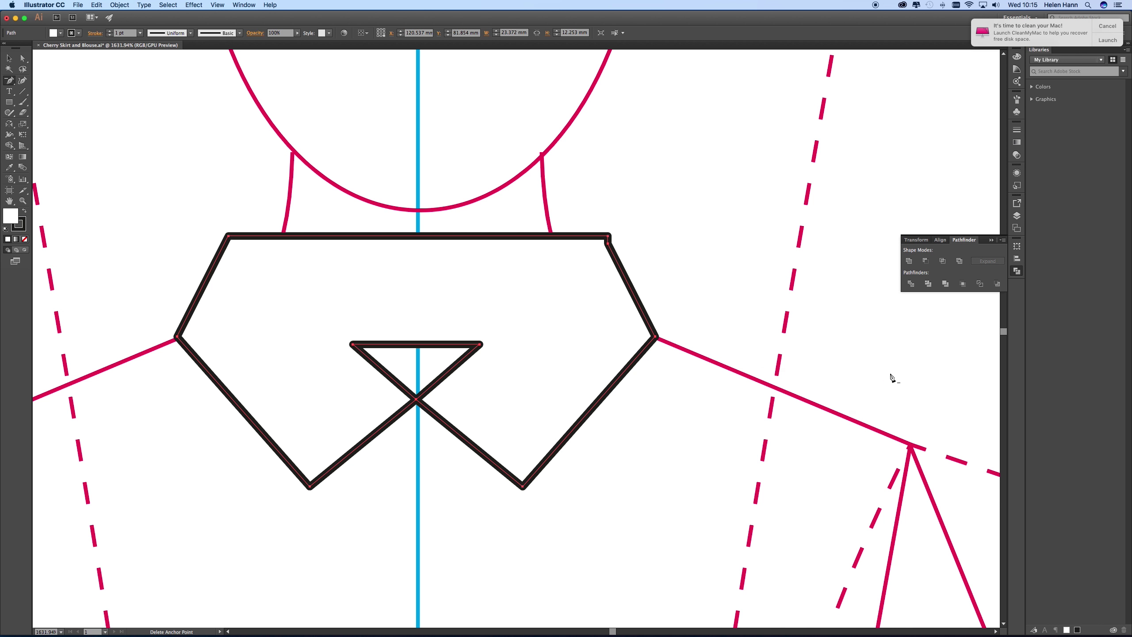
{"action": "left_click", "coordinate": [610, 248]}
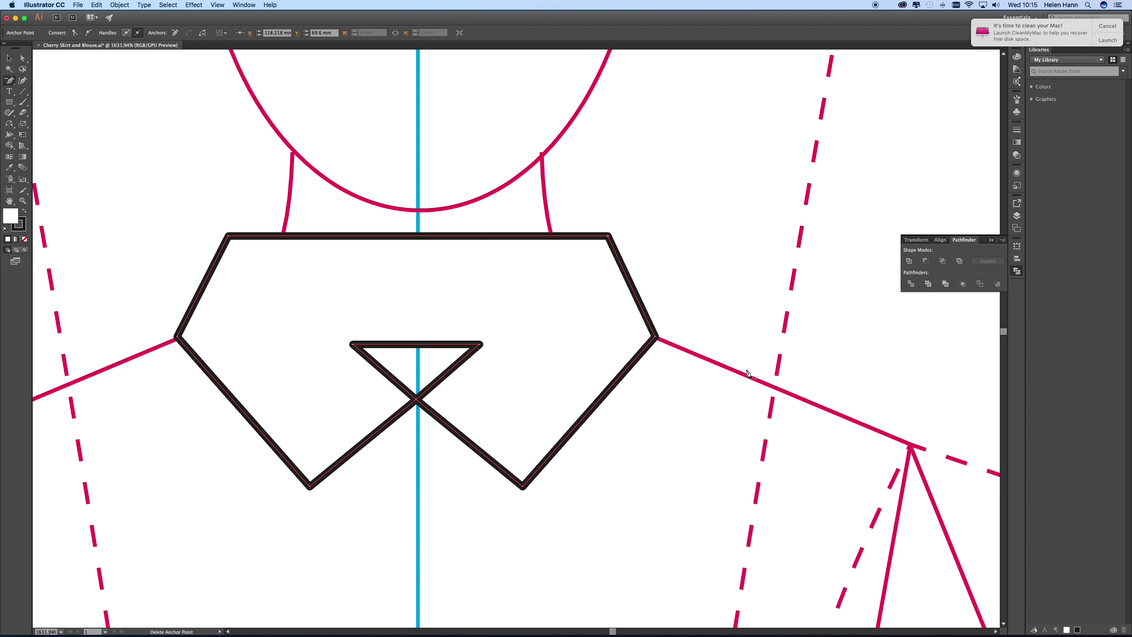
Move the two inner anchor points of the collar's triangular opening outward and upward to just inside the collar's upper corners.
{"action": "left_click", "coordinate": [22, 58]}
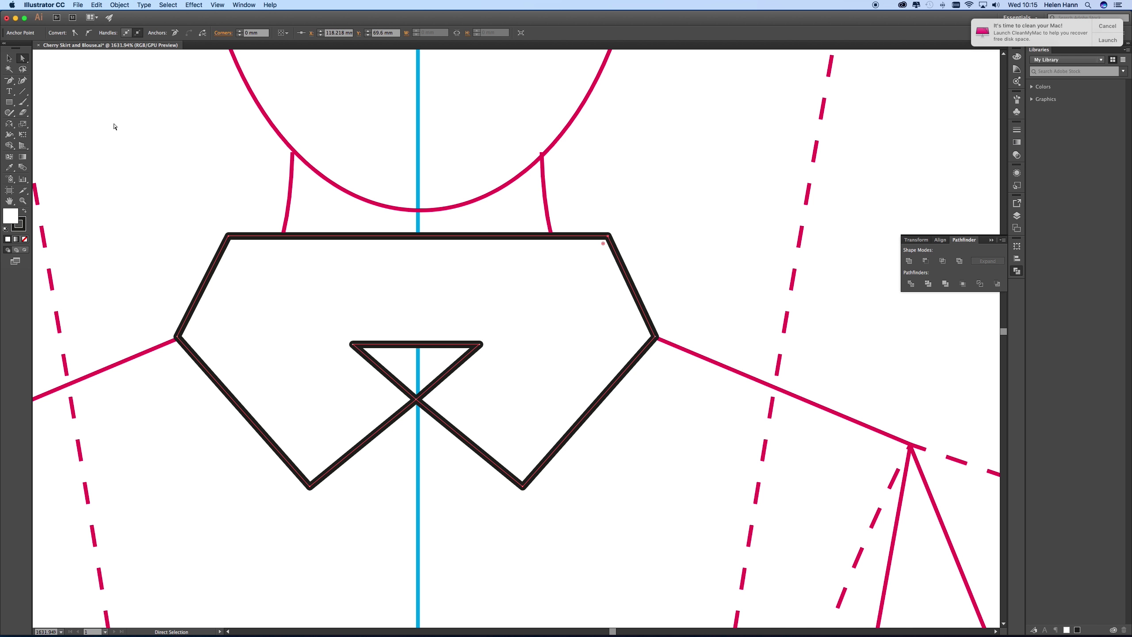
{"action": "left_click", "coordinate": [114, 127]}
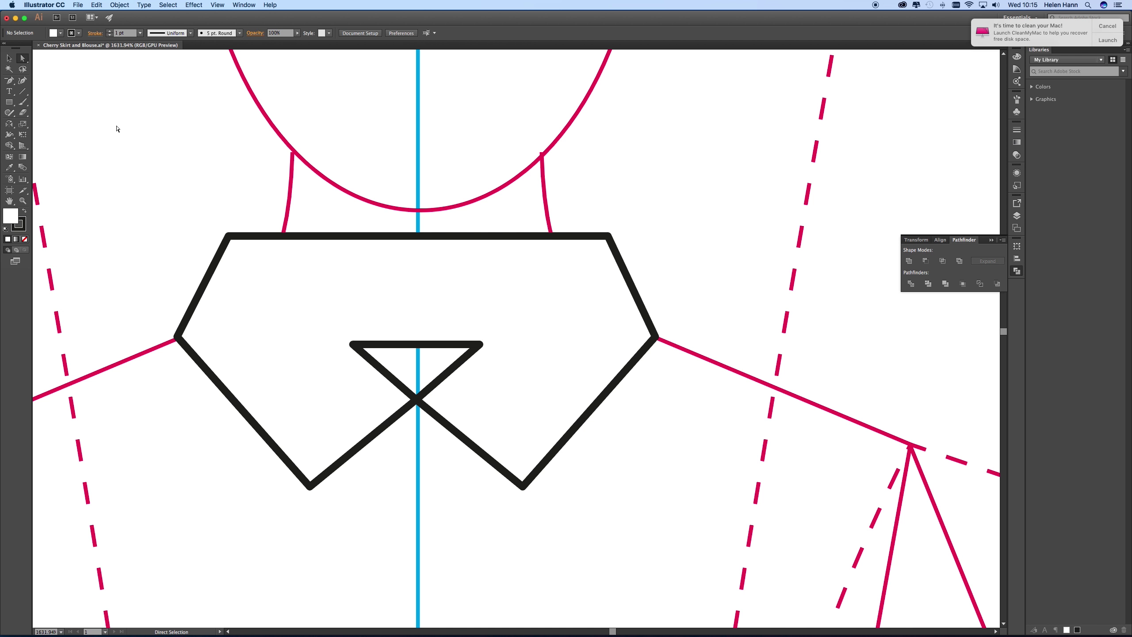
{"action": "left_click", "coordinate": [355, 348]}
{"action": "left_click_drag", "start_coordinate": [355, 347], "coordinate": [238, 249]}
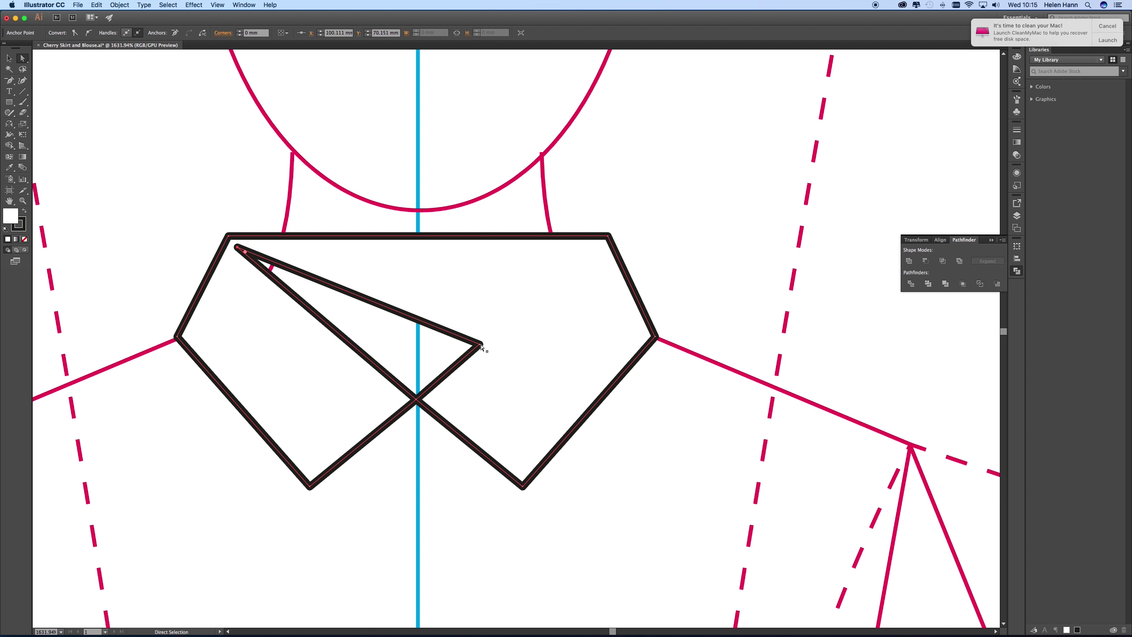
{"action": "left_click_drag", "start_coordinate": [480, 346], "coordinate": [598, 251]}
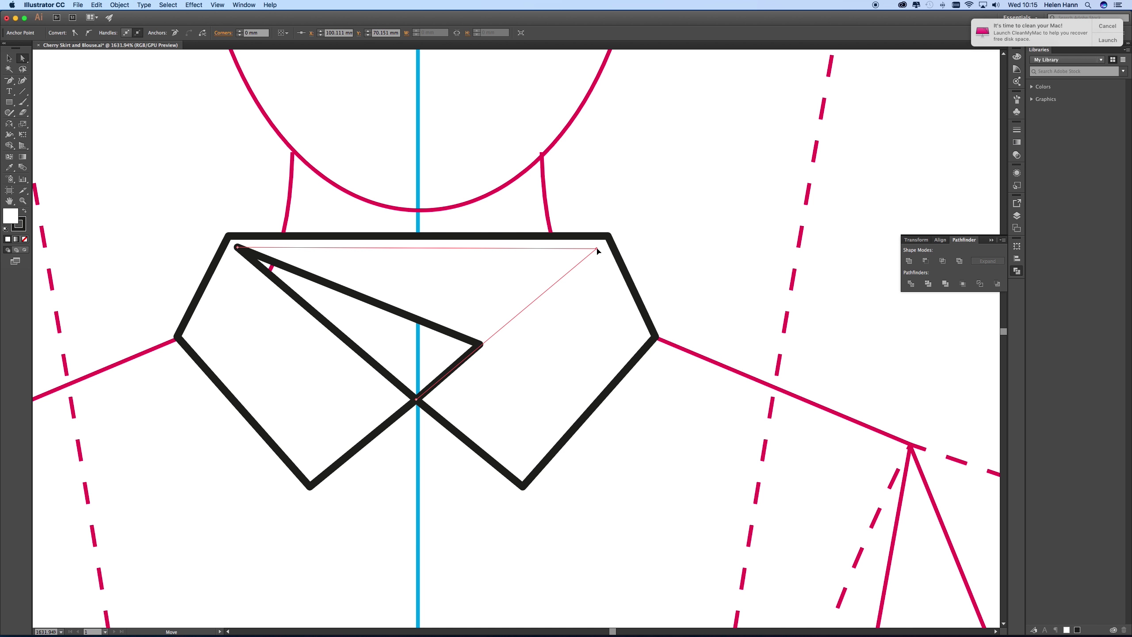
{"action": "left_click_drag", "start_coordinate": [598, 250], "coordinate": [598, 250]}
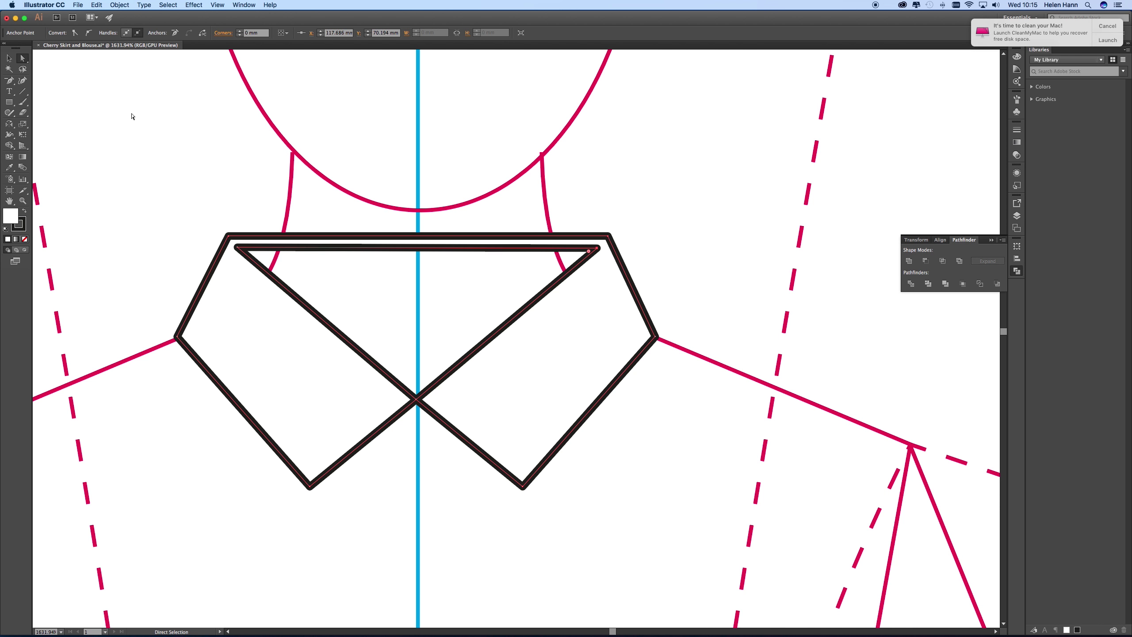
Paste the copied rectangle in back of the united collar shape, then deselect it.
{"action": "left_click", "coordinate": [96, 5]}
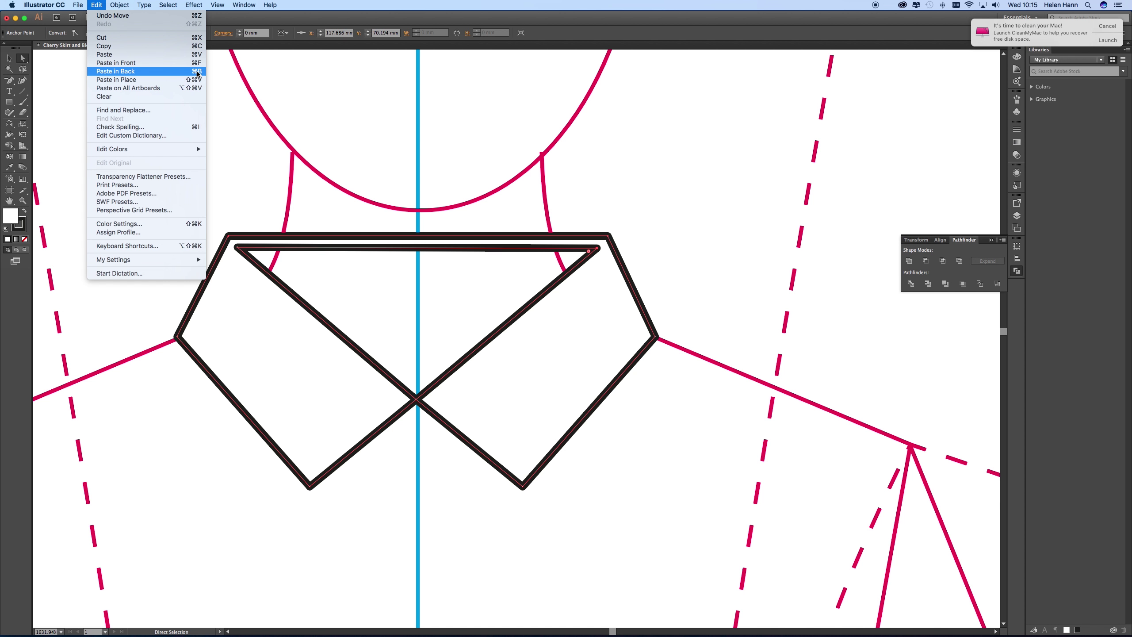
{"action": "left_click", "coordinate": [170, 71]}
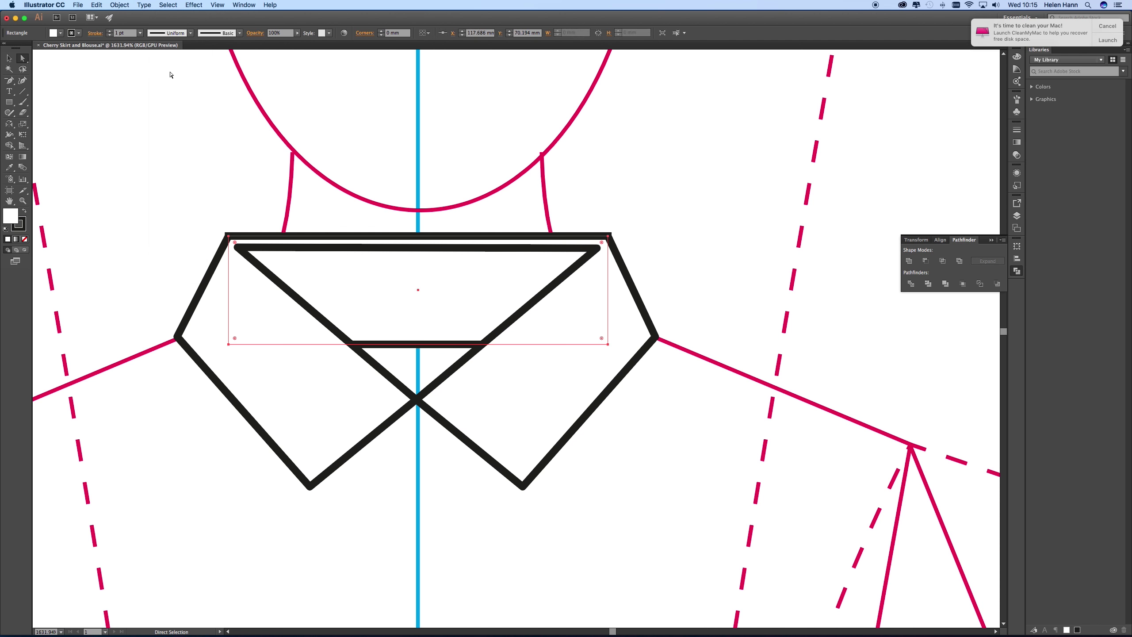
{"action": "left_click", "coordinate": [71, 298]}
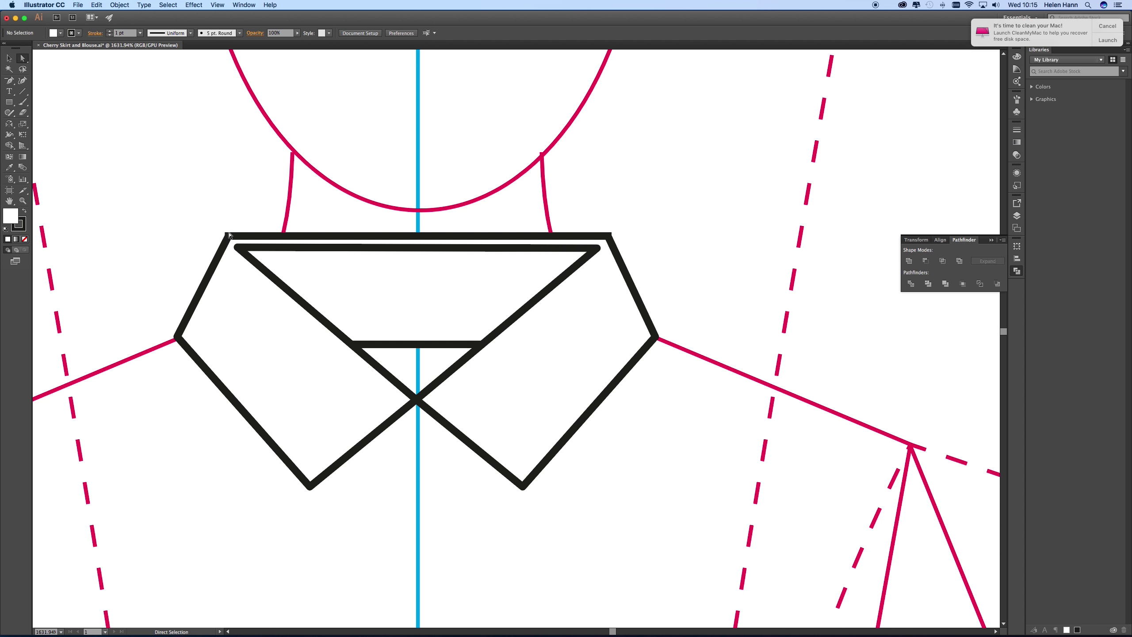
Give the pasted rectangle behind the collar a round cap and round join on its stroke.
{"action": "left_click", "coordinate": [323, 301]}
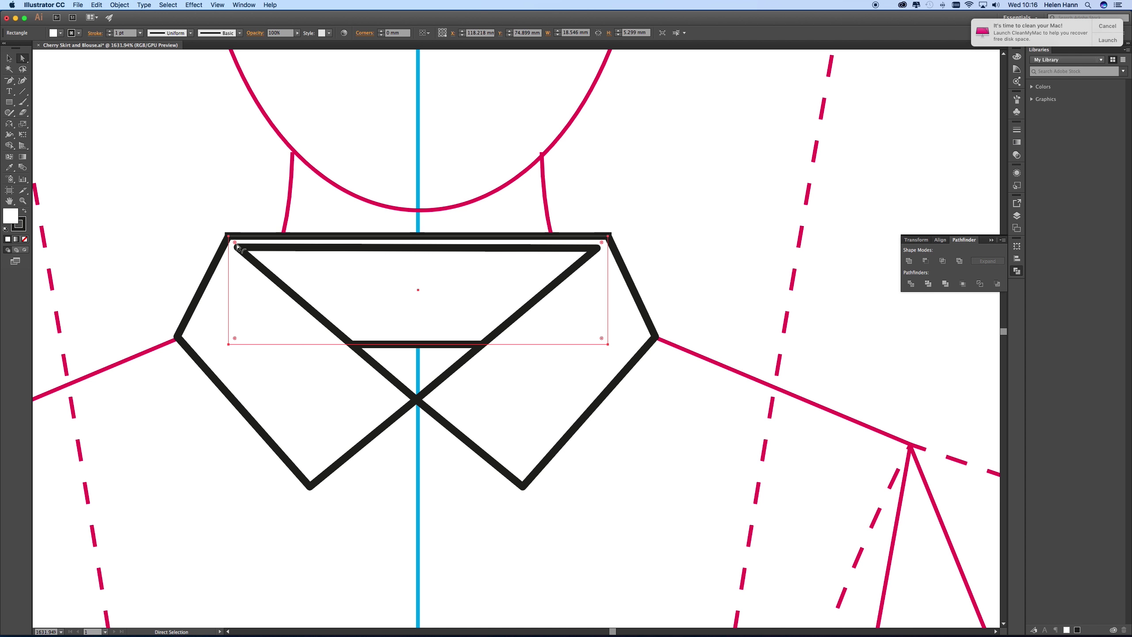
{"action": "left_click", "coordinate": [1016, 129]}
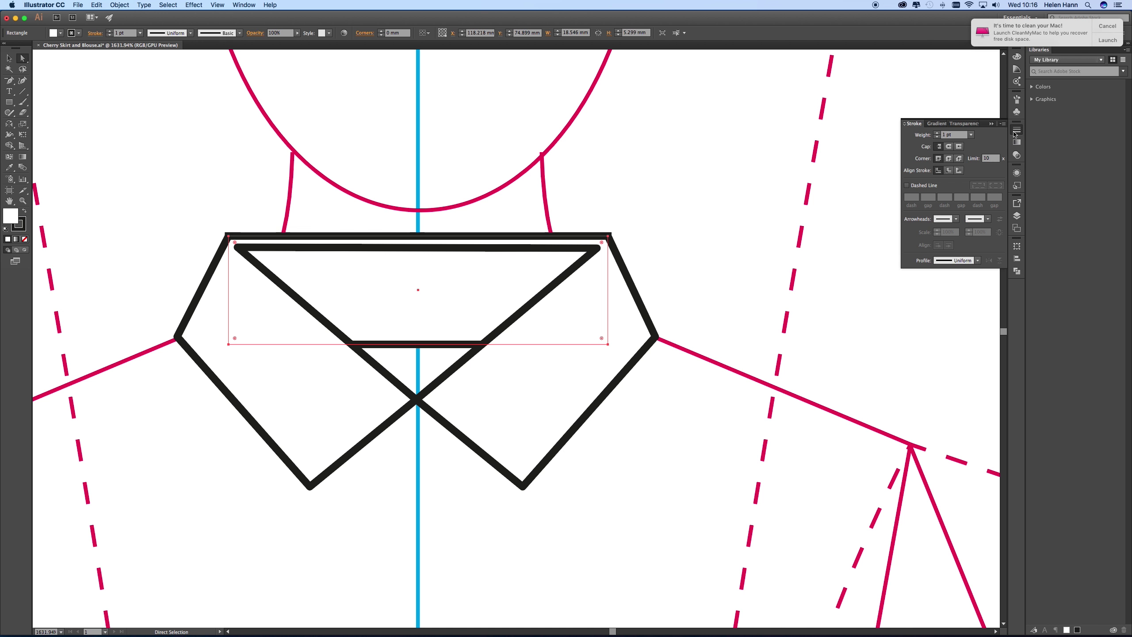
{"action": "left_click", "coordinate": [948, 147]}
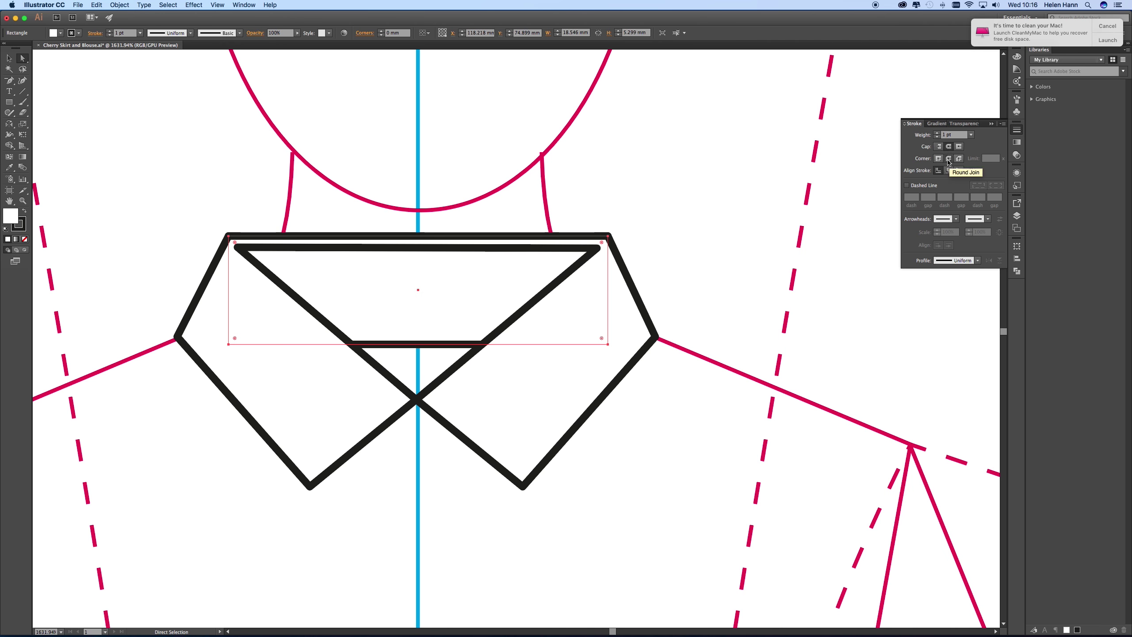
{"action": "left_click", "coordinate": [701, 176]}
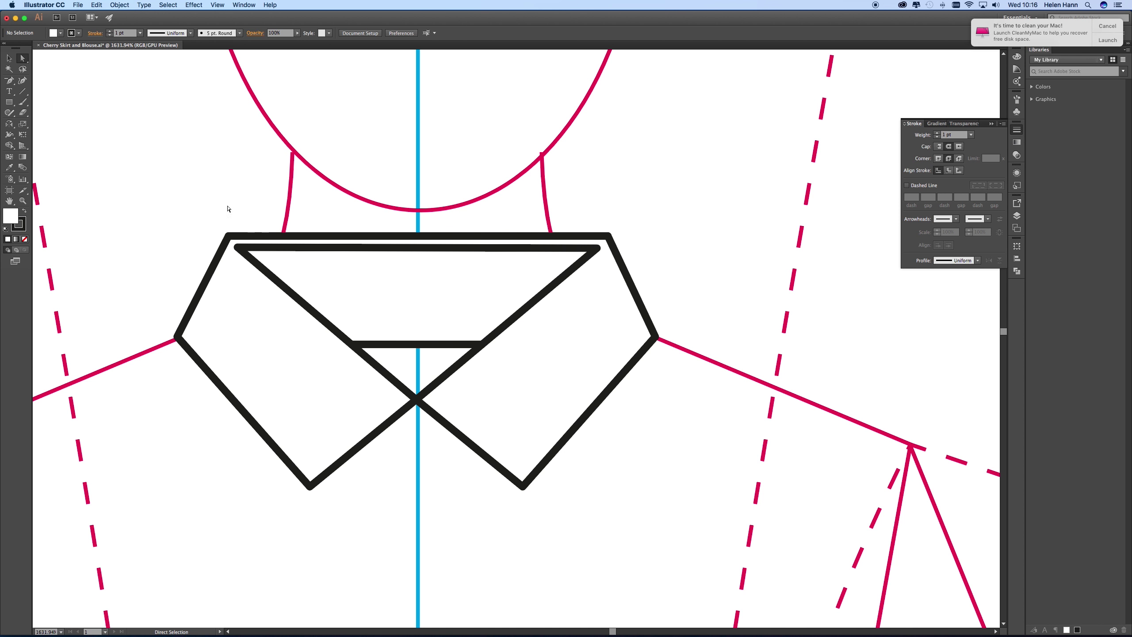
Draw a rectangle about 6.27 by 2.72 mm over the small triangular gap at centre front and remove its stroke.
{"action": "left_click", "coordinate": [9, 102]}
{"action": "left_click_drag", "start_coordinate": [352, 344], "coordinate": [479, 400]}
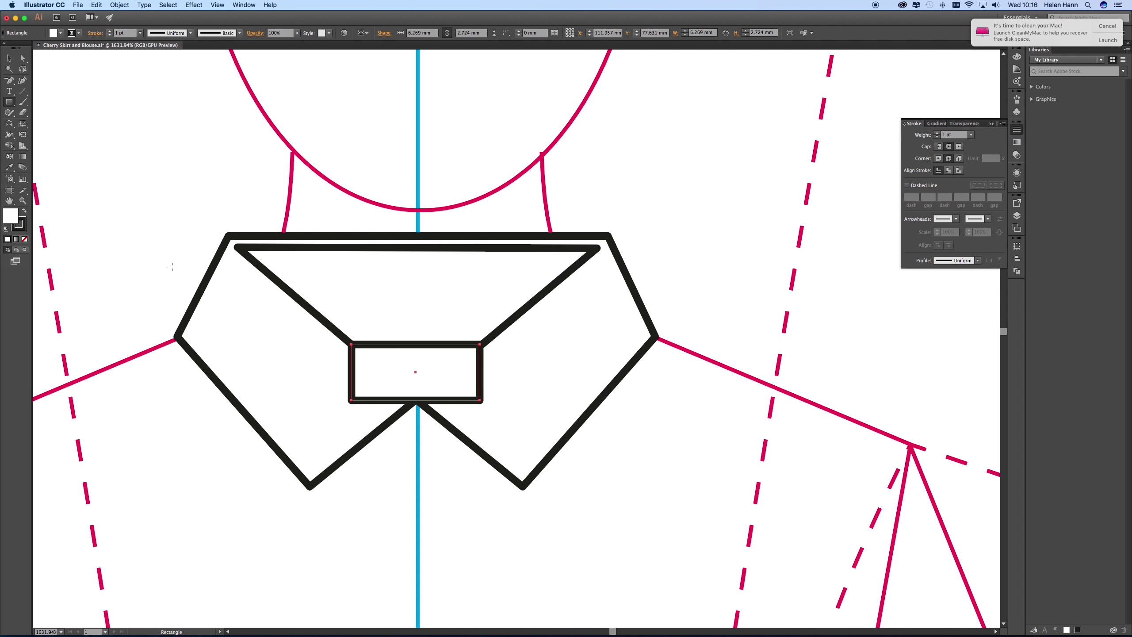
{"action": "left_click", "coordinate": [23, 227]}
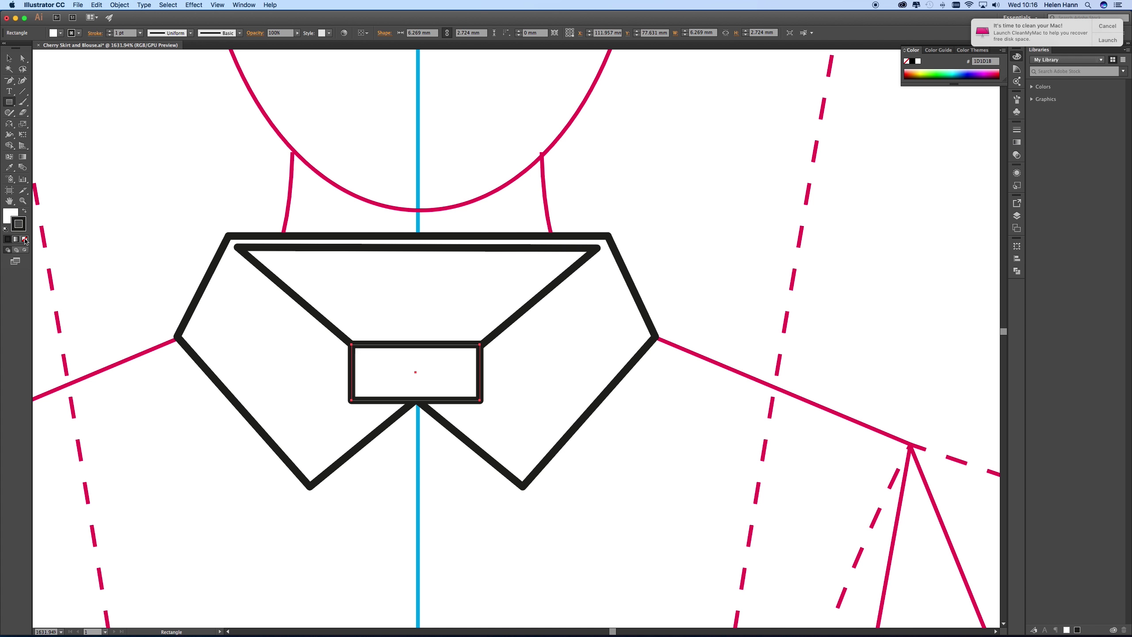
{"action": "left_click", "coordinate": [25, 239]}
Fill the small centre-front rectangle with grey A5A5A5.
{"action": "left_click", "coordinate": [10, 216]}
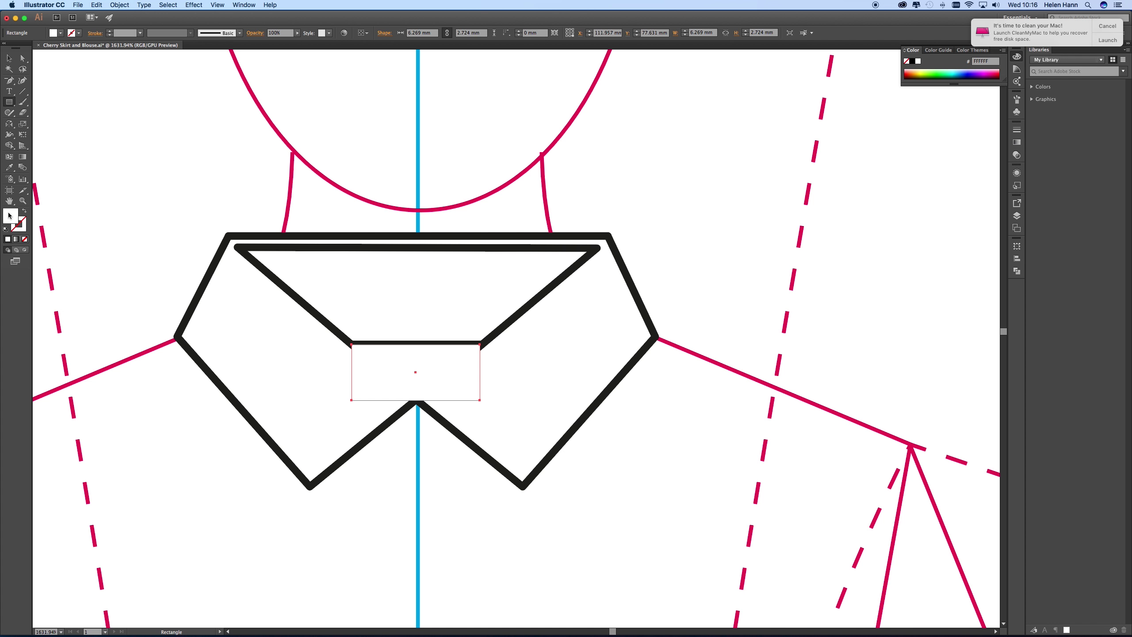
{"action": "double_click", "coordinate": [9, 216]}
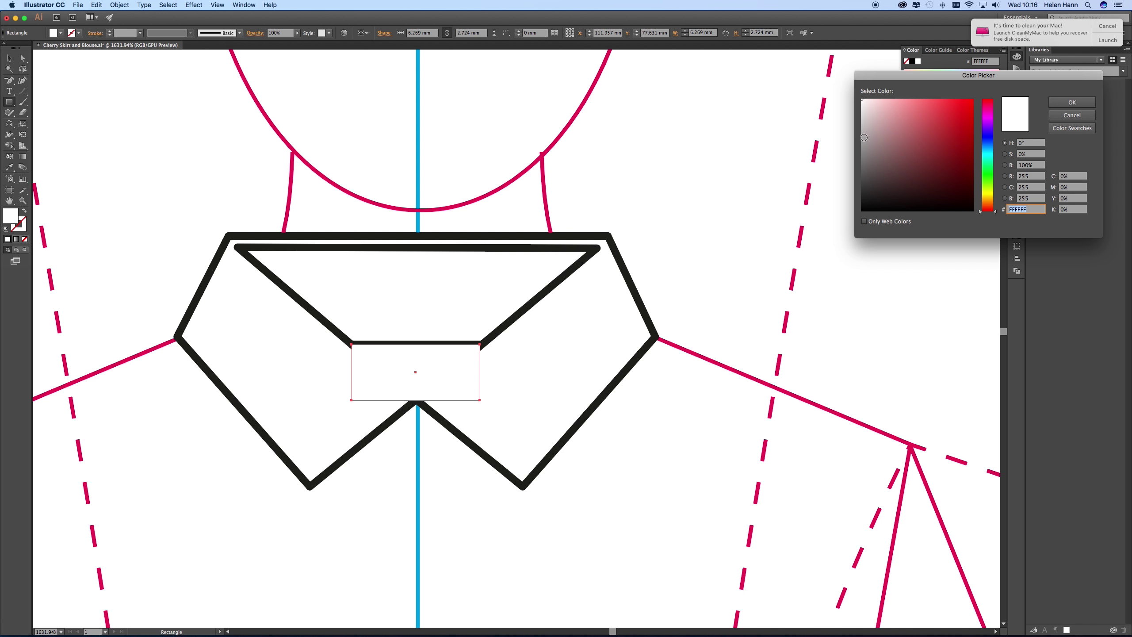
{"action": "type", "text": "A5A5A5"}
{"action": "left_click", "coordinate": [1072, 102]}
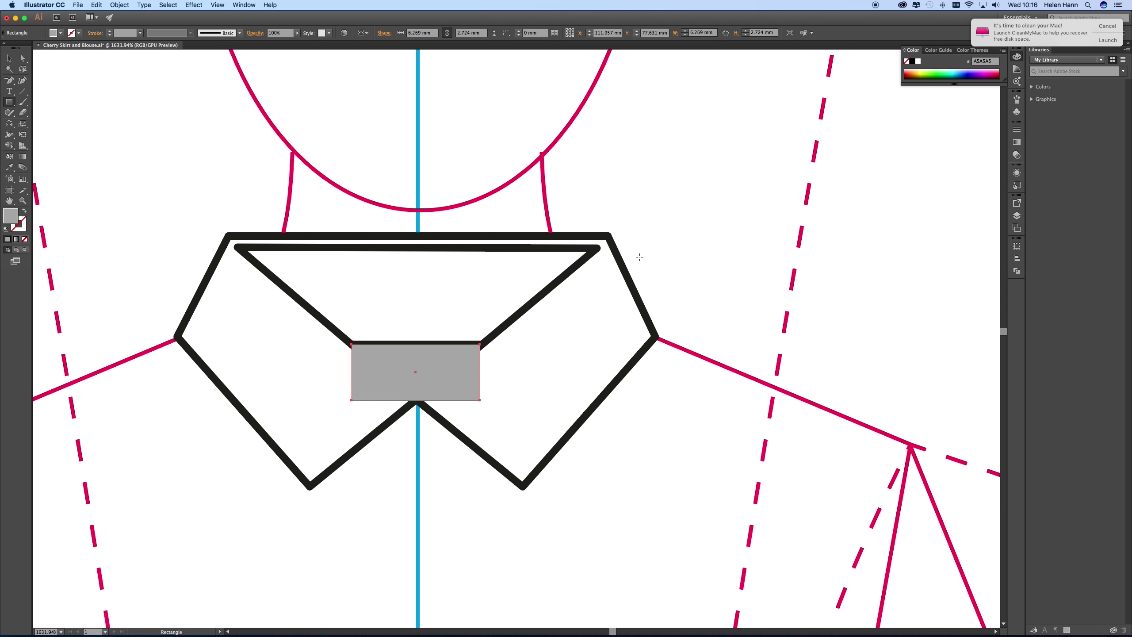
Send the small grey rectangle to the back, behind the other collar shapes, and deselect it.
{"action": "right_click", "coordinate": [698, 269]}
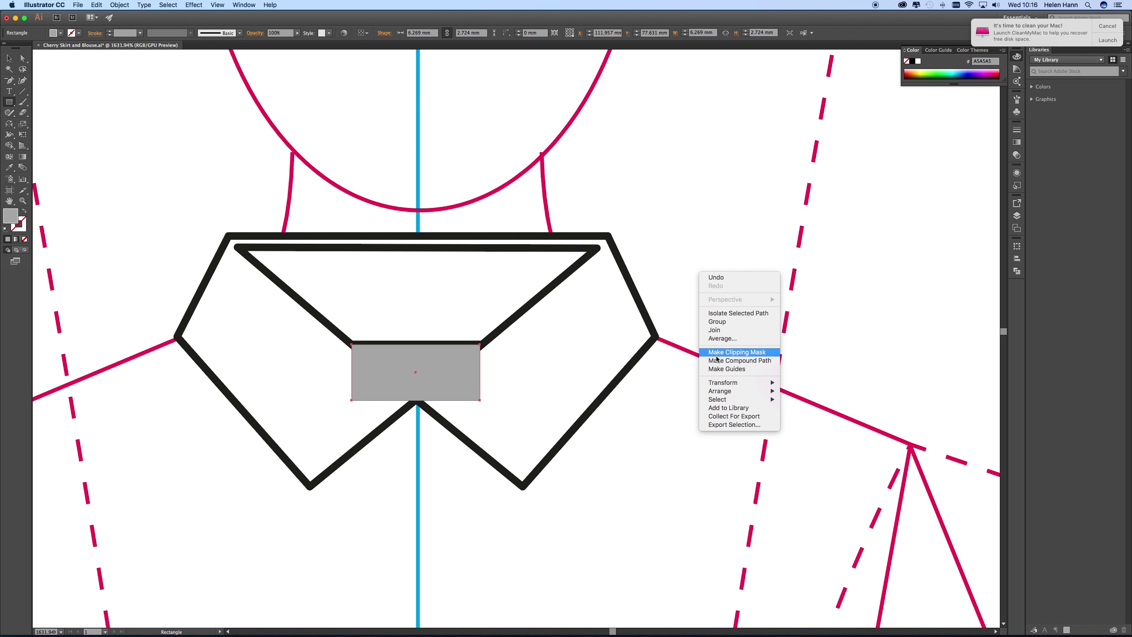
{"action": "mouse_move", "coordinate": [722, 392]}
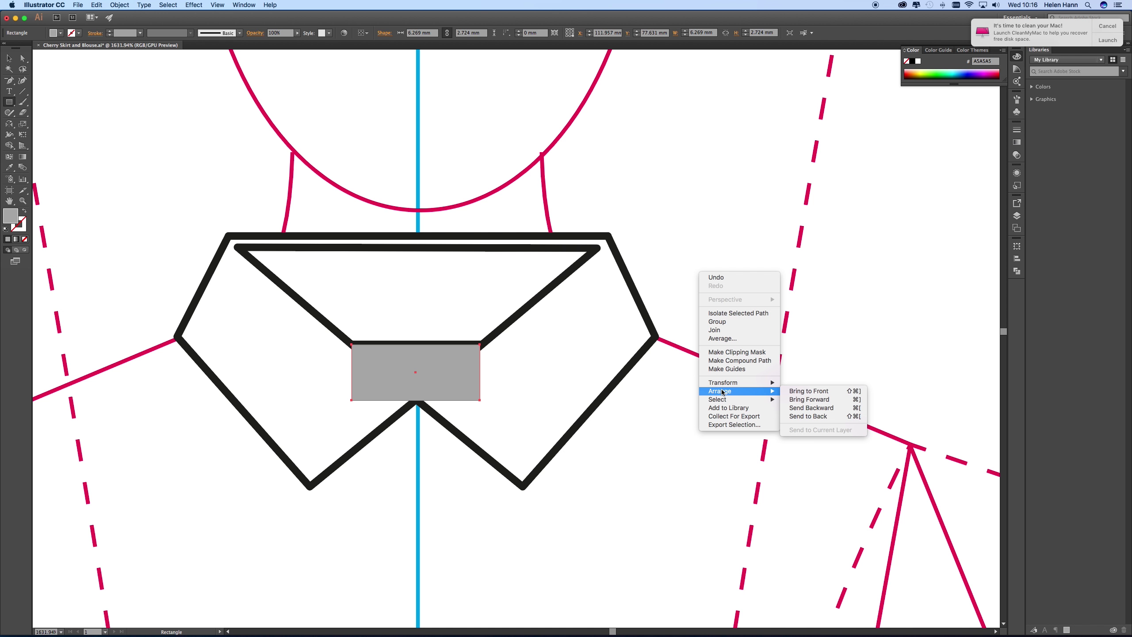
{"action": "left_click", "coordinate": [807, 416]}
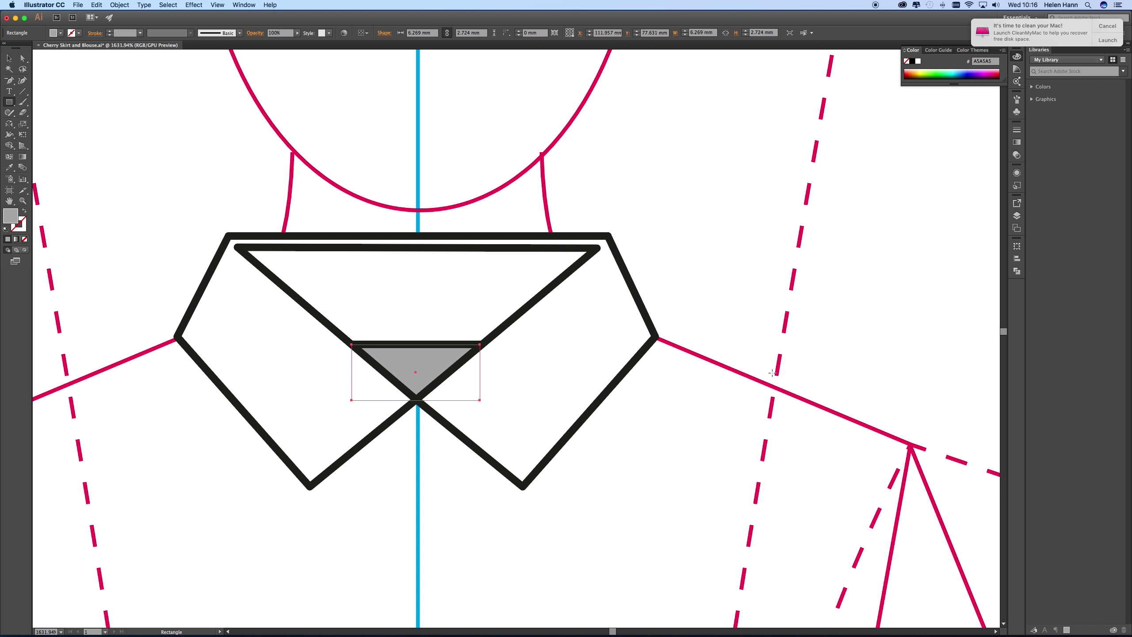
{"action": "key", "text": "v"}
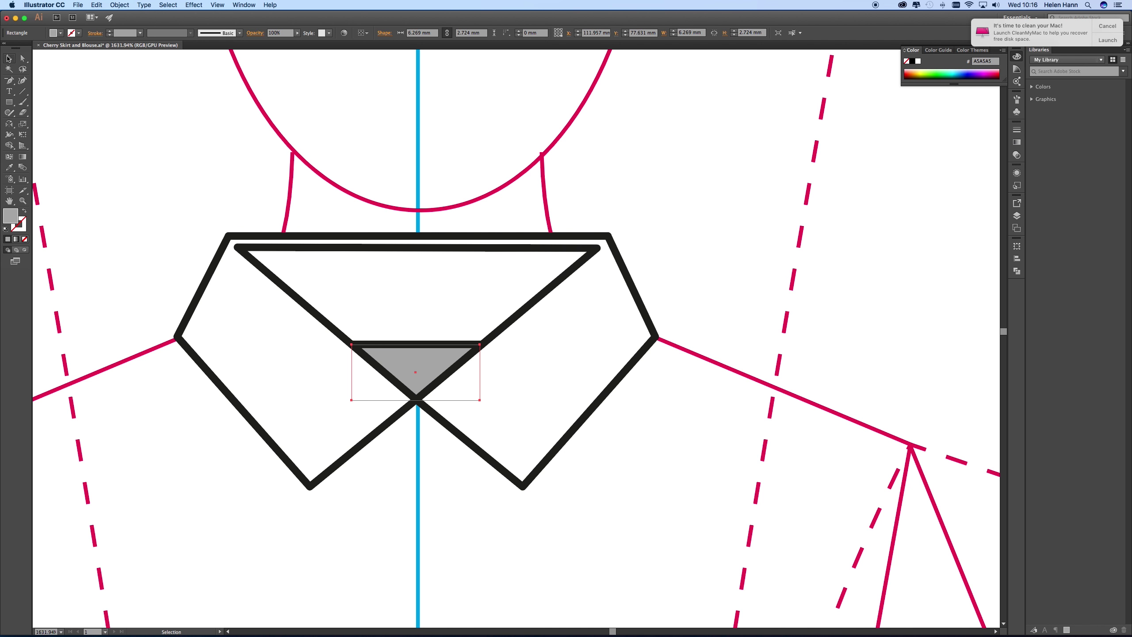
{"action": "left_click", "coordinate": [128, 100]}
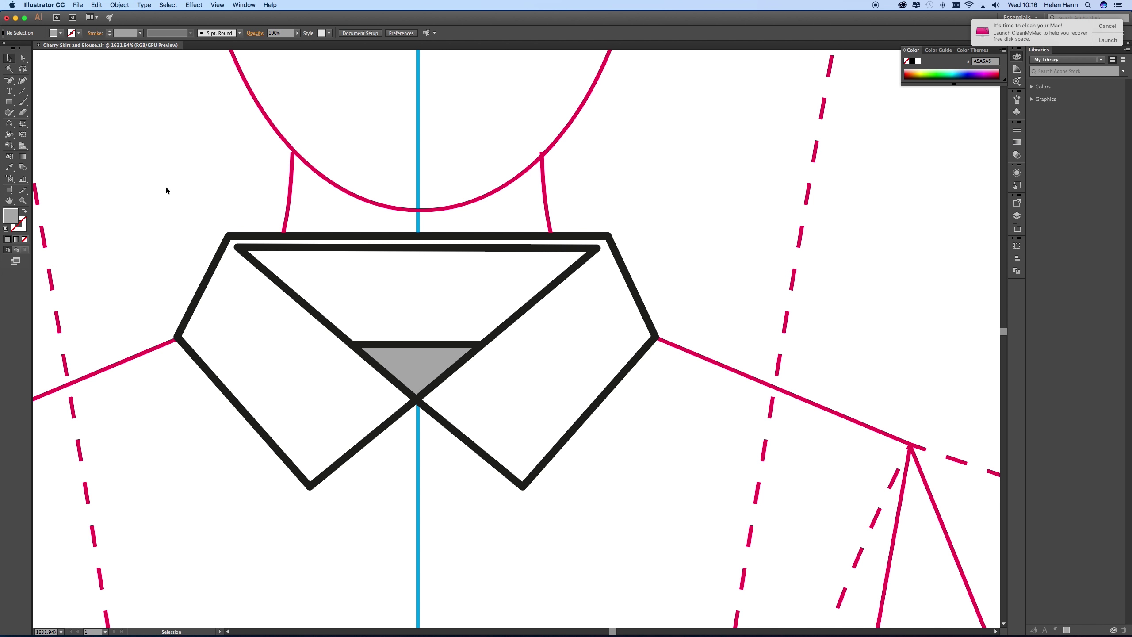
Group the collar outline, the back rectangle and the grey rectangle together.
{"action": "left_click_drag", "start_coordinate": [166, 191], "coordinate": [661, 529]}
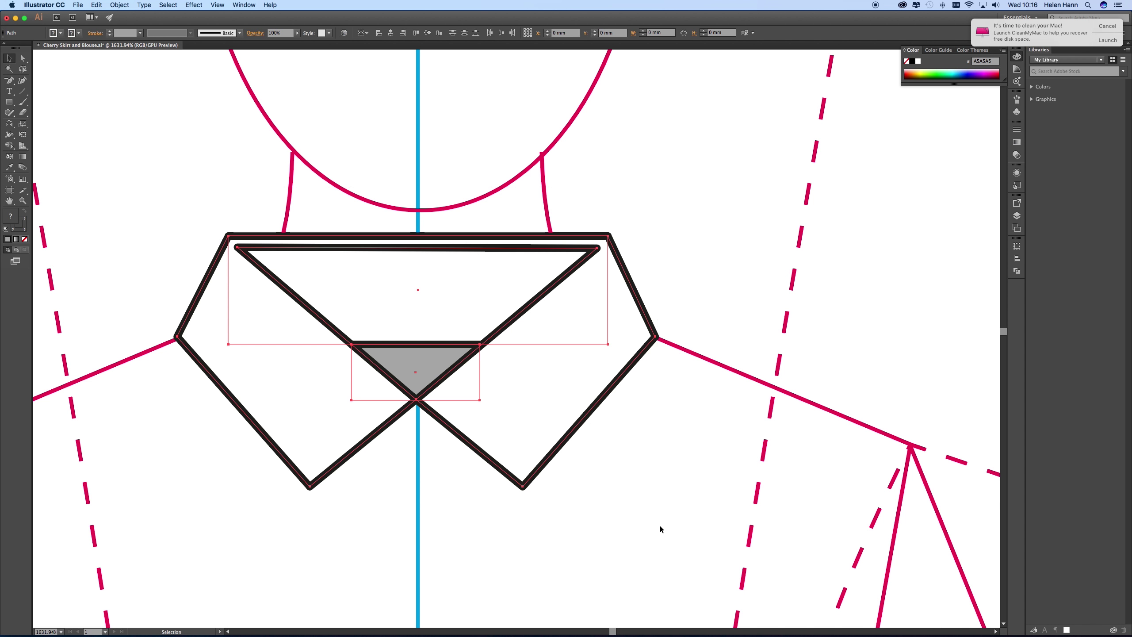
{"action": "right_click", "coordinate": [728, 344]}
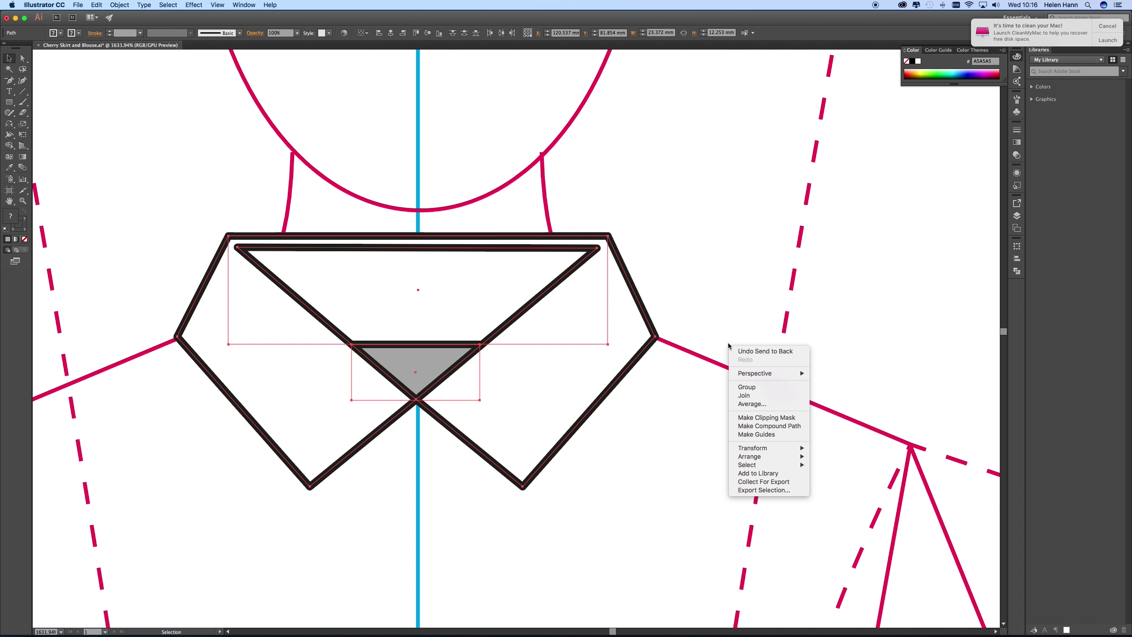
{"action": "left_click", "coordinate": [755, 386]}
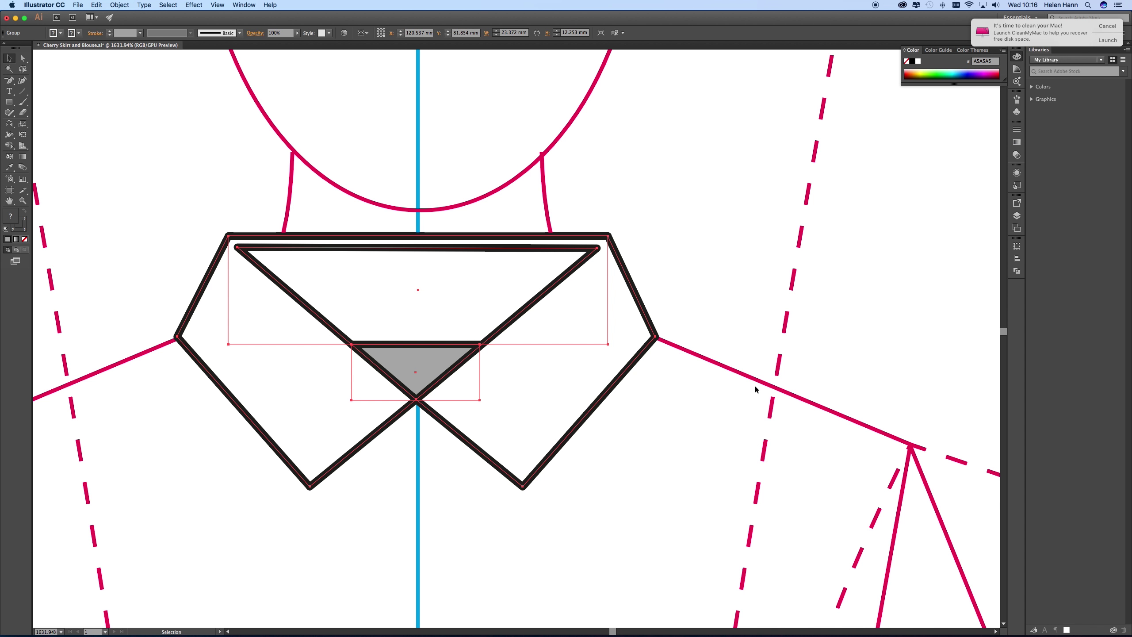
Rename Layer 2 as Collar.
{"action": "left_click", "coordinate": [1017, 216]}
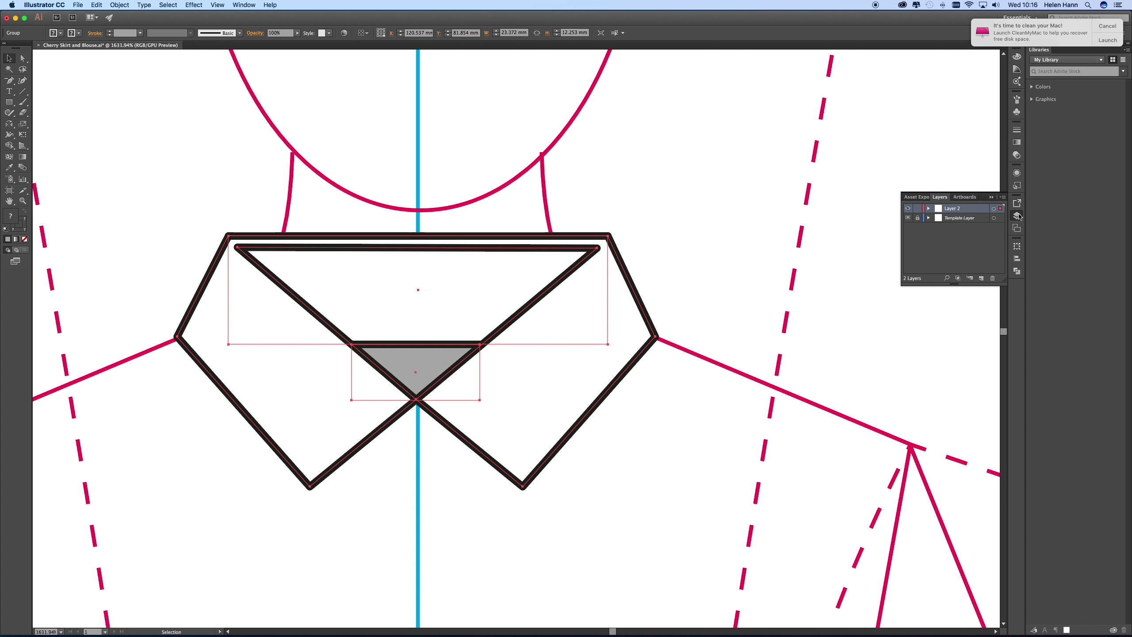
{"action": "double_click", "coordinate": [953, 208]}
{"action": "type", "text": "Collar"}
{"action": "left_click", "coordinate": [953, 235]}
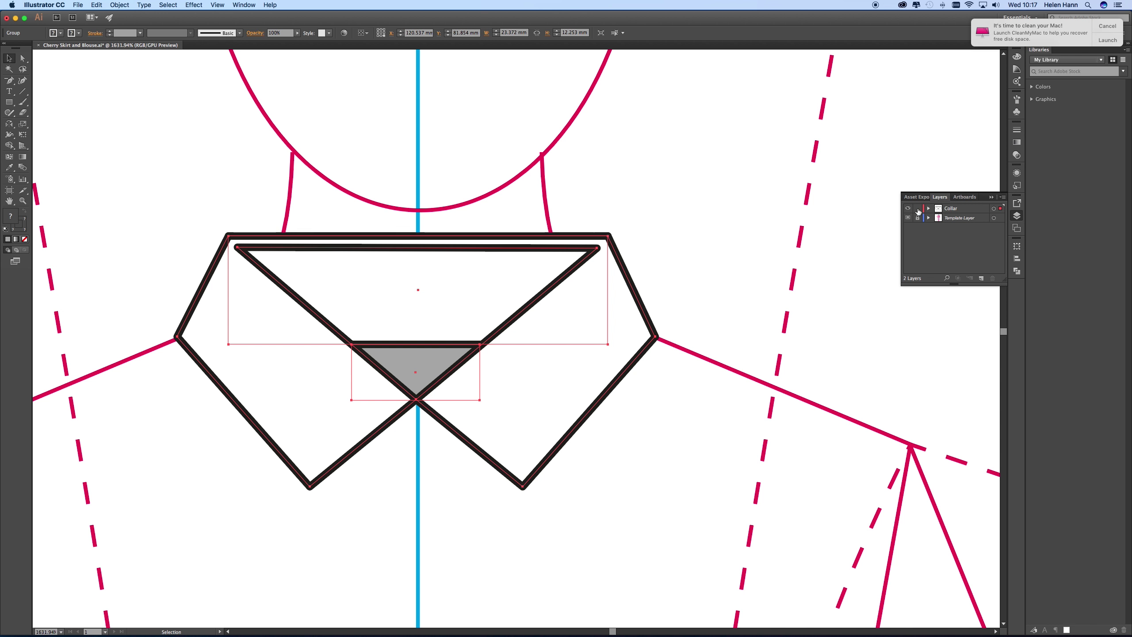